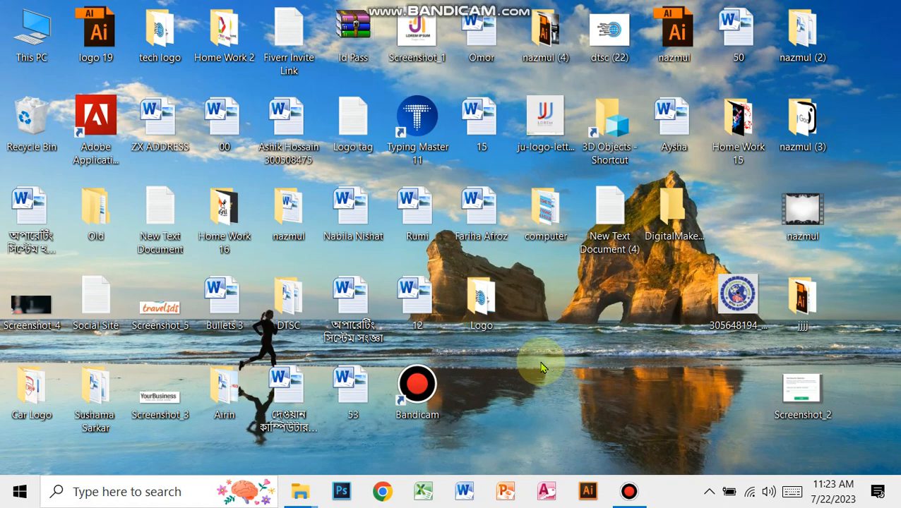
- Start Microsoft Word with a blank document and open the Insert Table settings
click(459, 494)
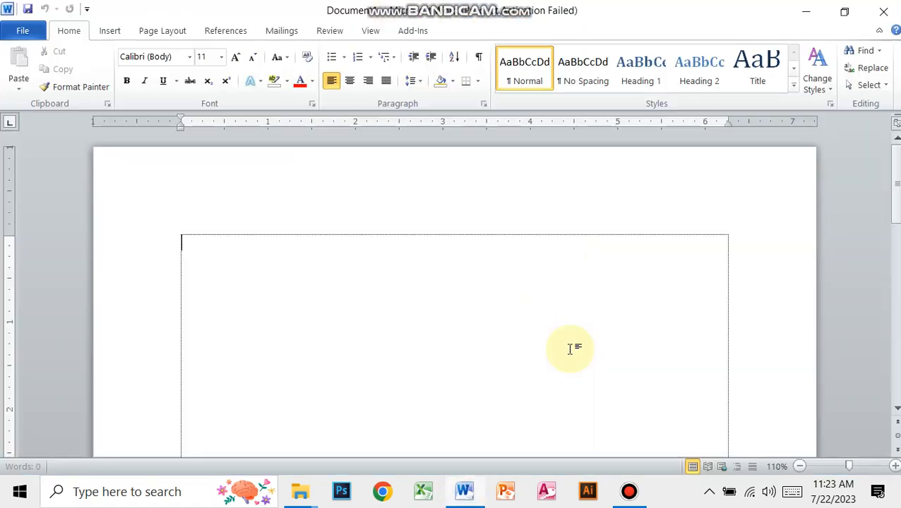
click(621, 403)
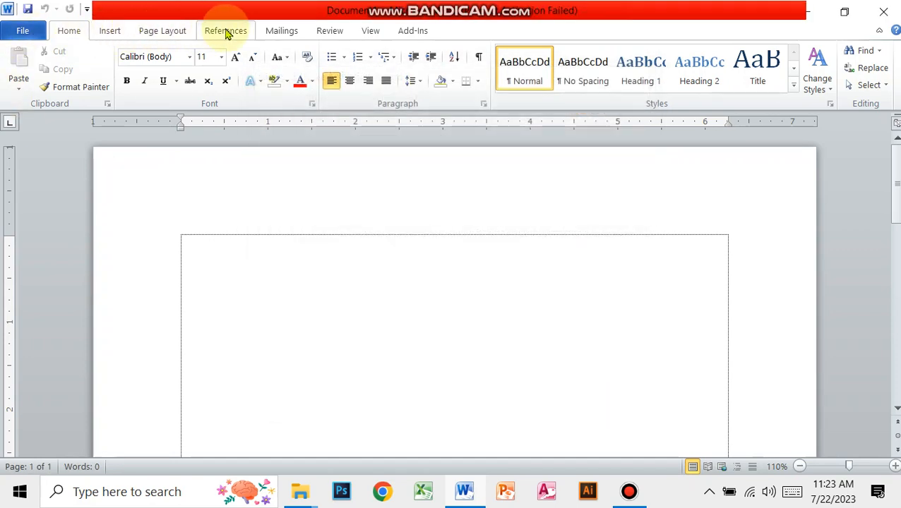
click(108, 32)
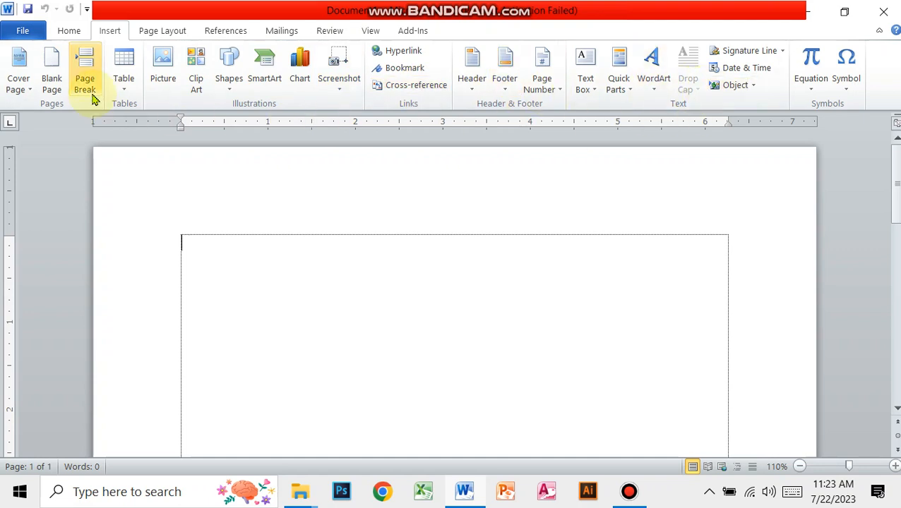
click(126, 81)
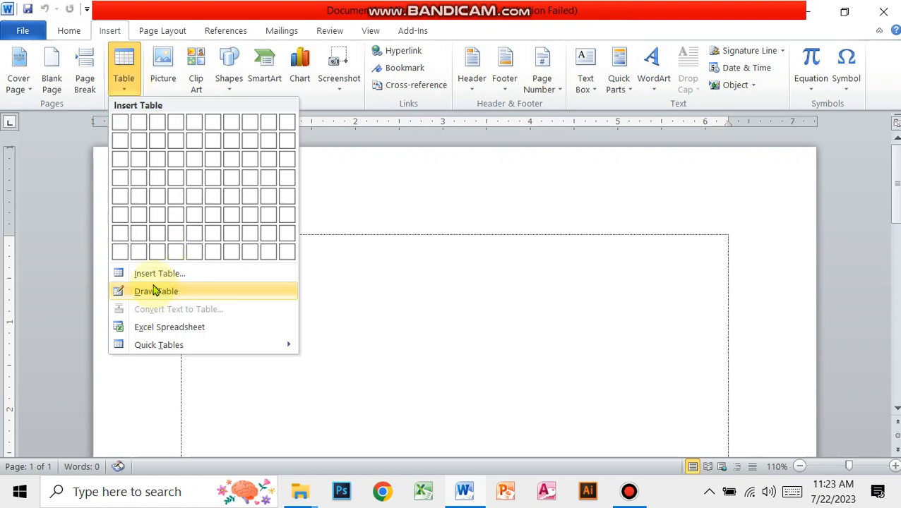
click(204, 281)
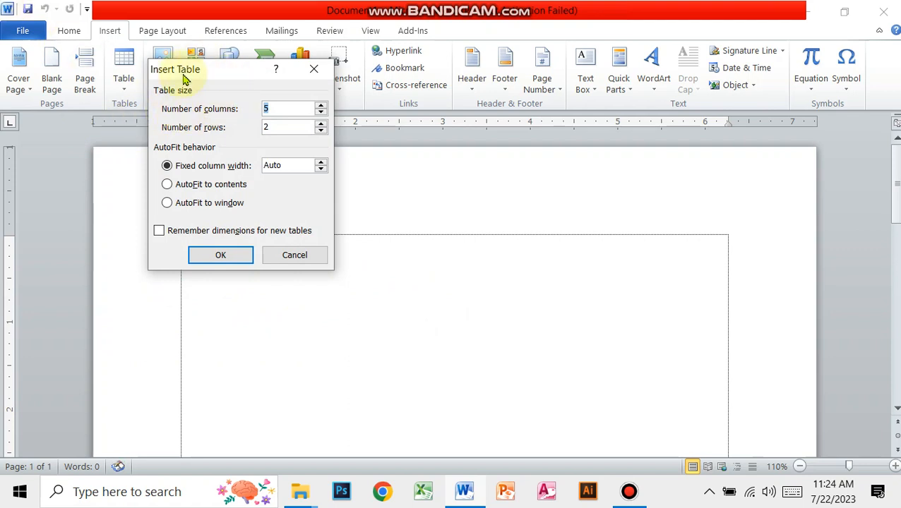
- Set the table size to 5 columns and 10 rows and insert the table into the page
drag(183, 76, 159, 151)
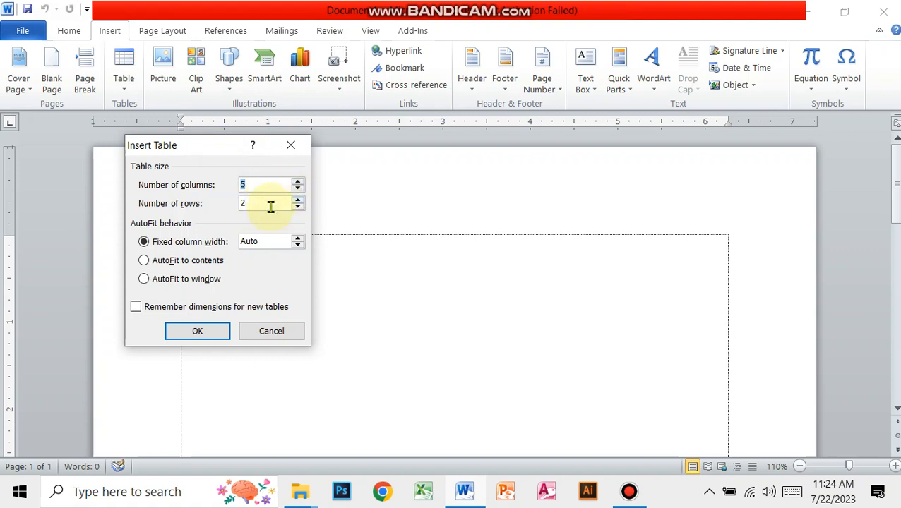
click(298, 183)
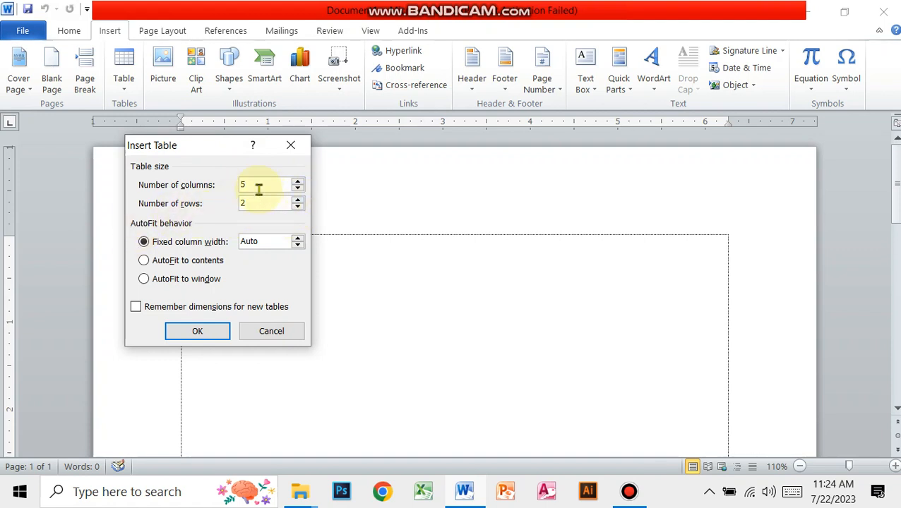
click(298, 200)
click(297, 200)
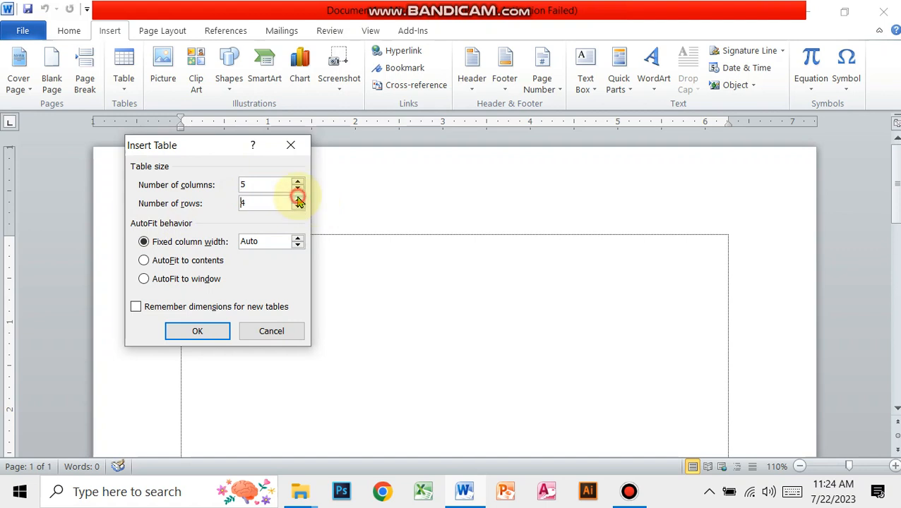
click(298, 200)
click(298, 200)
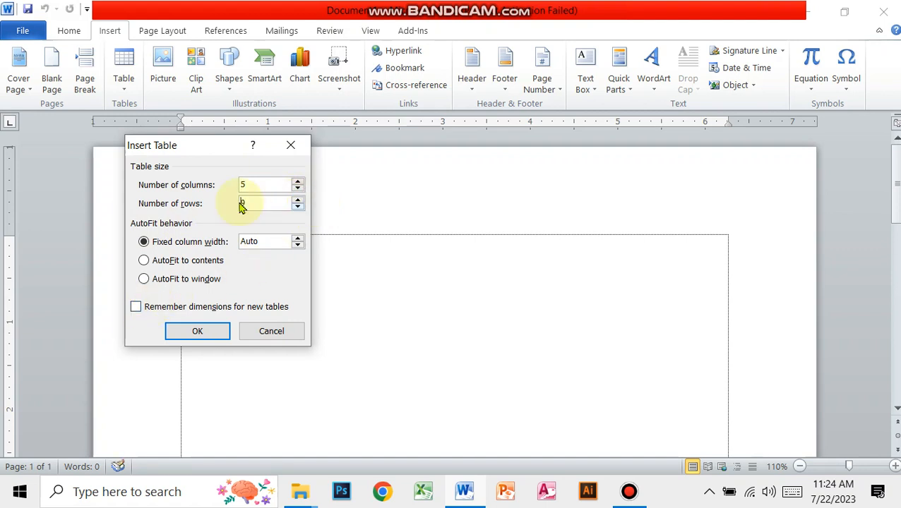
click(298, 201)
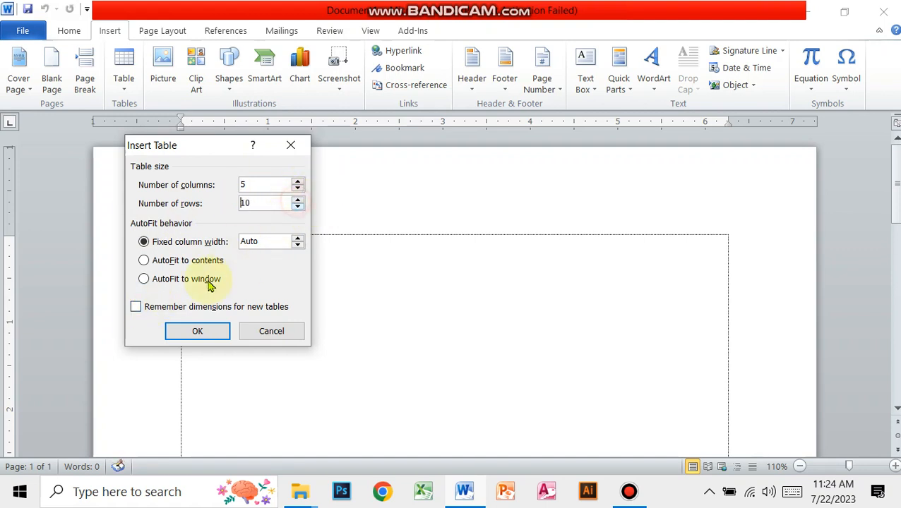
click(198, 333)
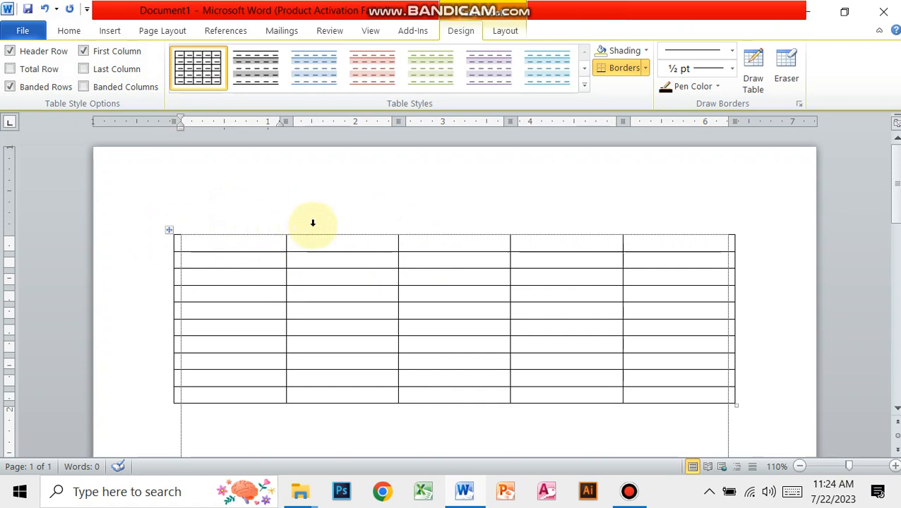
- Select each of the table's five columns one after another, from the first to the last
click(211, 207)
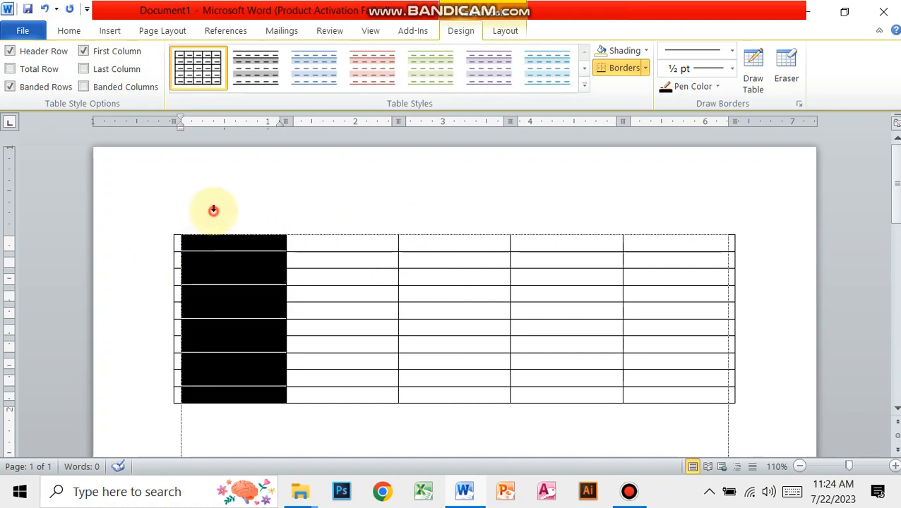
click(312, 205)
click(474, 205)
click(556, 203)
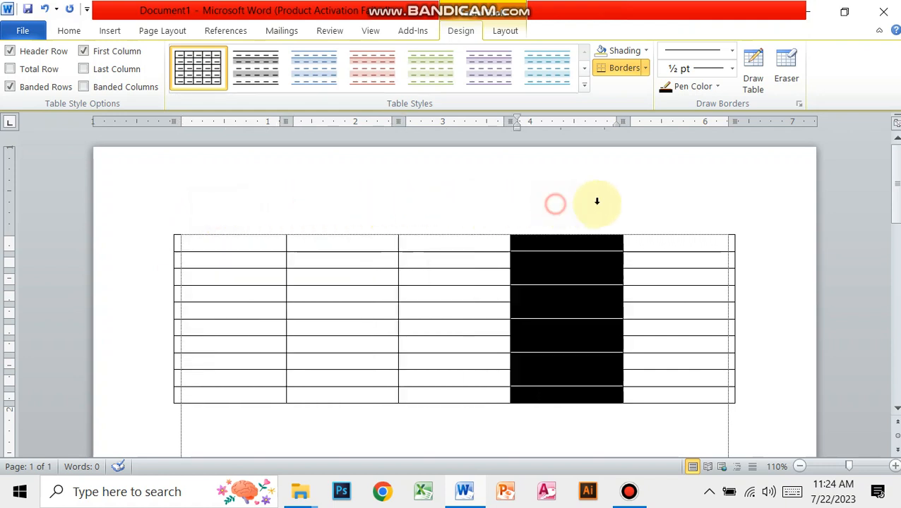
click(660, 203)
- Select several whole table rows one at a time down the table, finishing with the first row selected
click(121, 245)
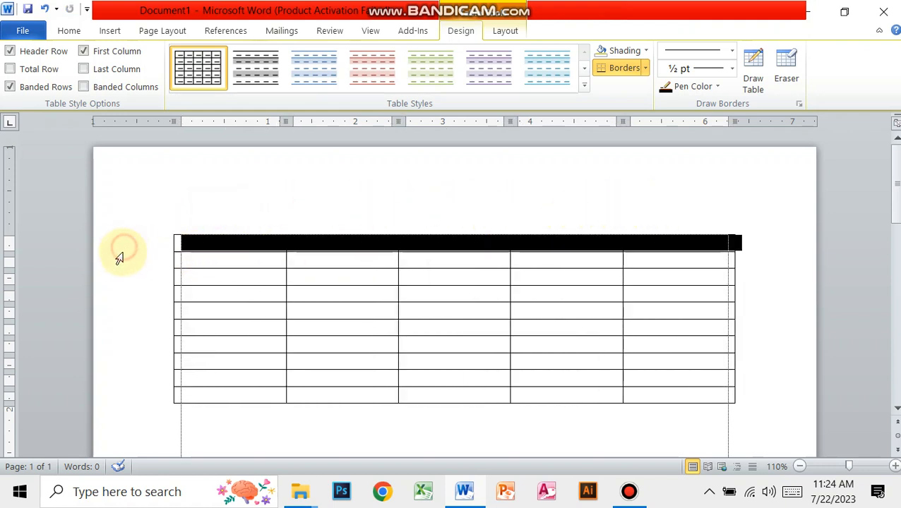
click(120, 260)
click(121, 293)
click(124, 327)
click(127, 361)
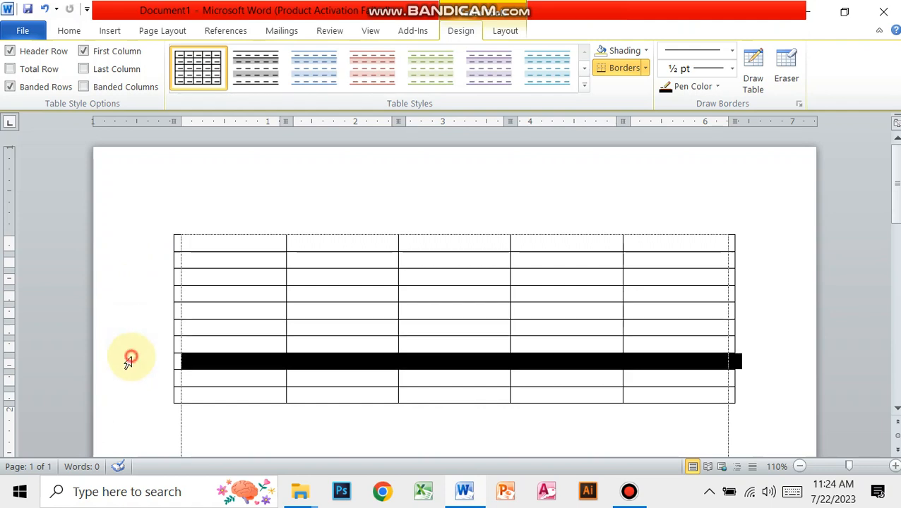
click(129, 378)
click(131, 413)
click(148, 237)
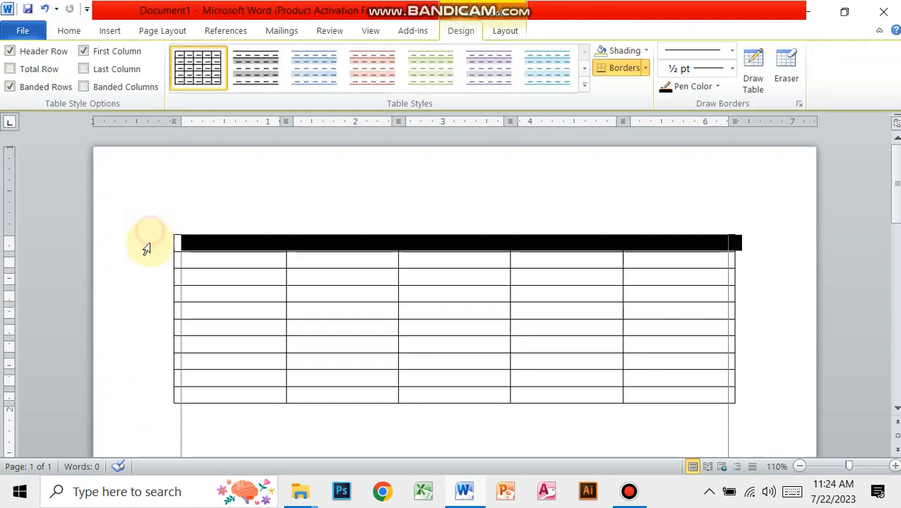
- Place the cursor in each cell of the table's first row in turn, ending in the fifth cell
click(214, 245)
click(317, 242)
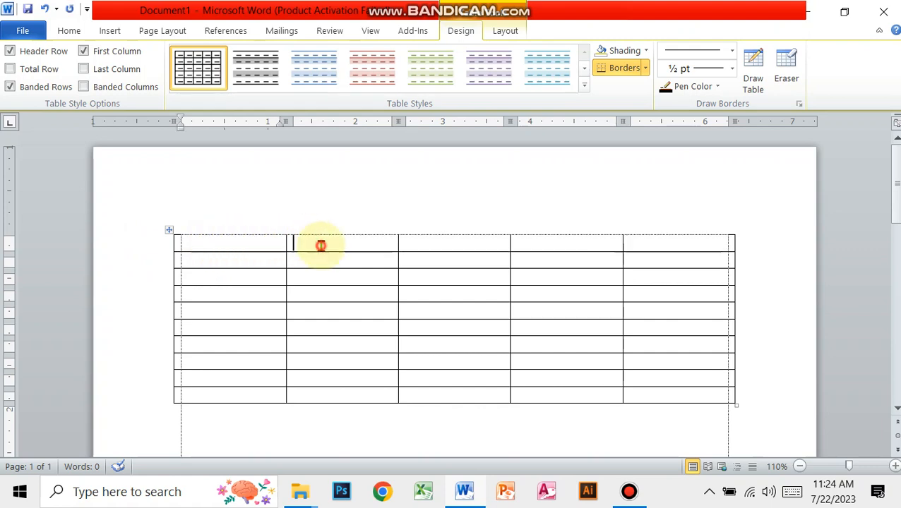
click(453, 246)
click(542, 245)
click(644, 243)
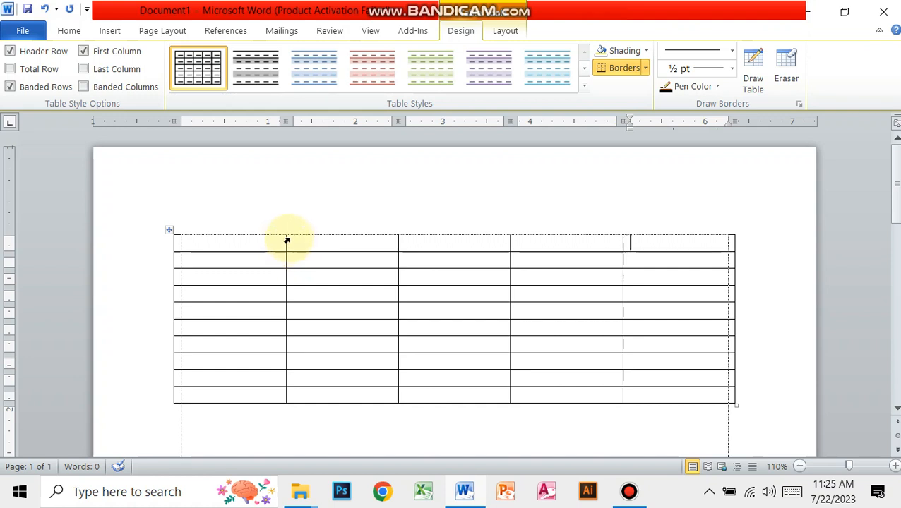
- Resize the first column to about 0.5 inch and the second to about 1.25 inches wide, and make the first row about 0.45 inch high
mouse_move(285, 242)
mouse_down()
mouse_move(223, 267)
mouse_move(342, 293)
mouse_up()
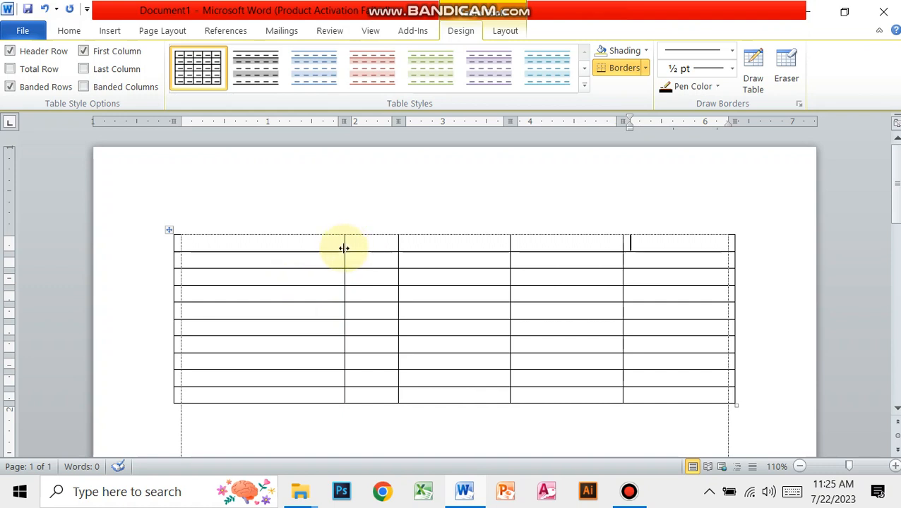
mouse_move(344, 248)
mouse_down()
mouse_move(249, 276)
mouse_move(219, 299)
mouse_up()
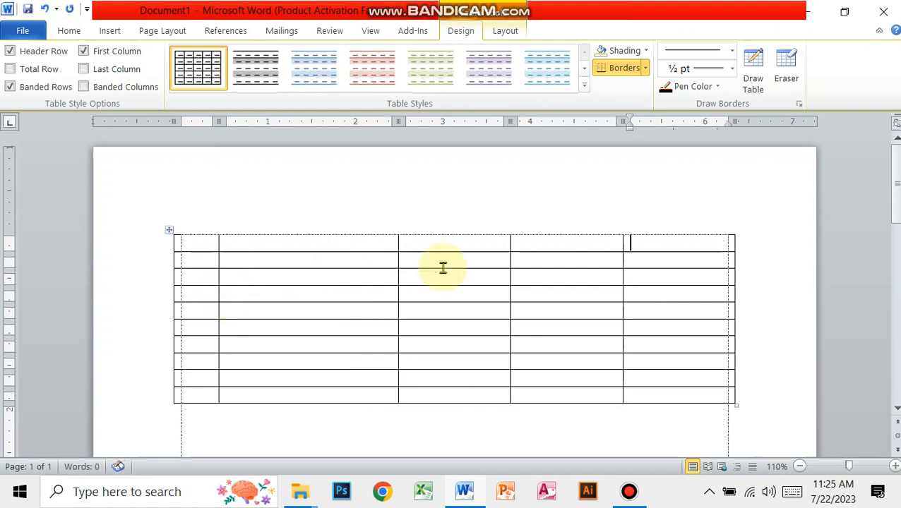
mouse_move(397, 241)
mouse_down()
mouse_move(296, 294)
mouse_move(363, 304)
mouse_move(326, 323)
mouse_up()
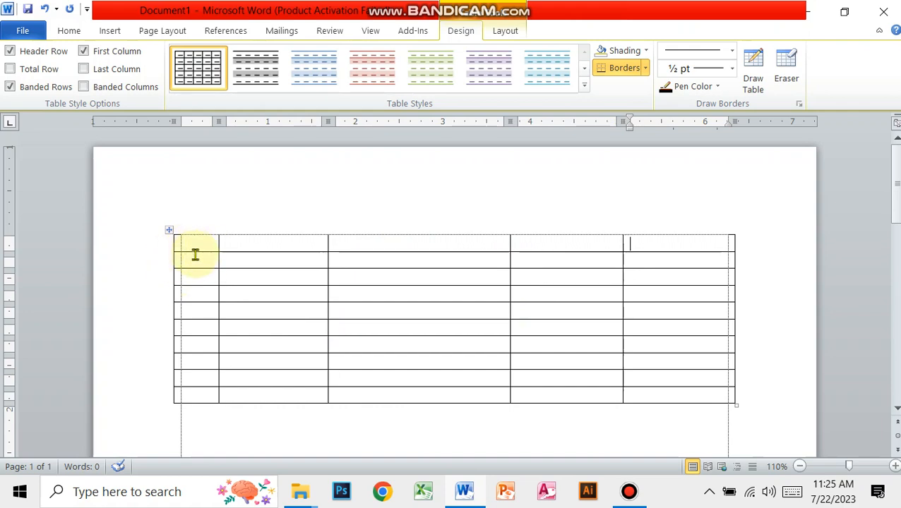
drag(195, 253, 195, 253)
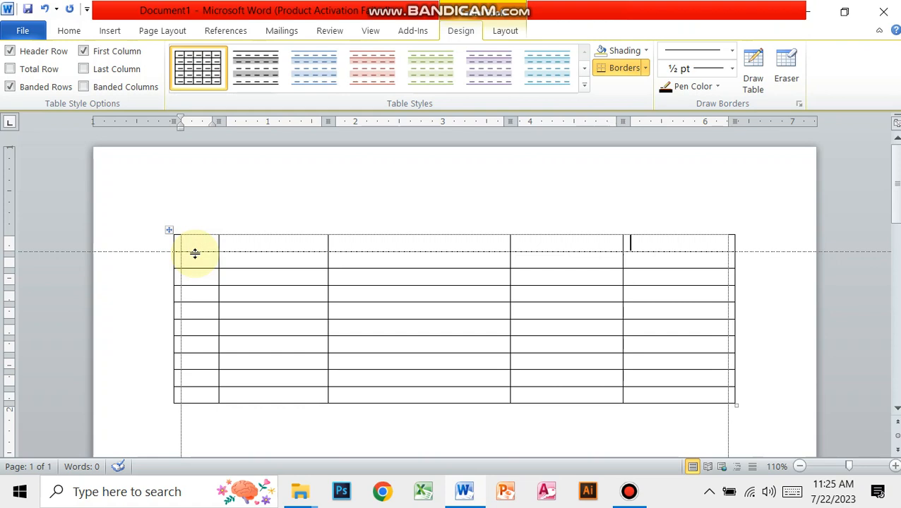
drag(195, 254, 220, 272)
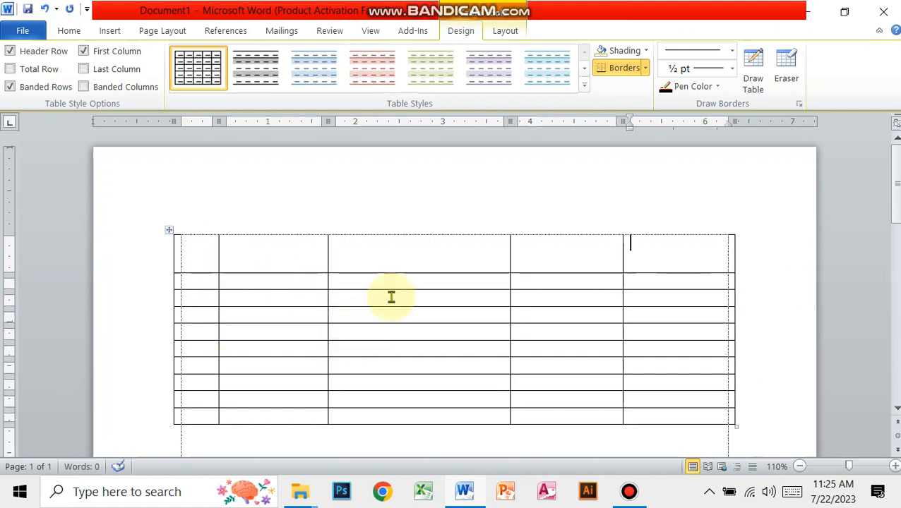
- Place the cursor inside the table's last first-row cell and then below the table to compare the available table tools
scroll(421, 311, down, 3)
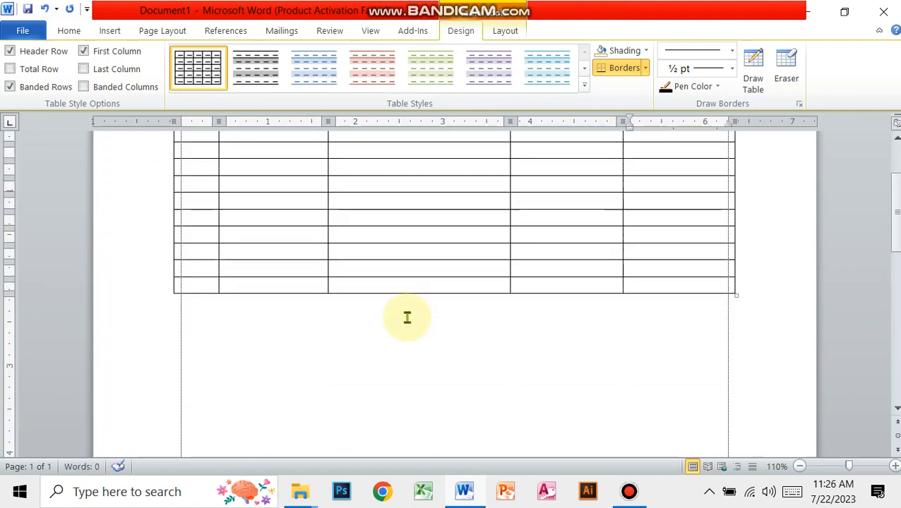
scroll(406, 316, up, 3)
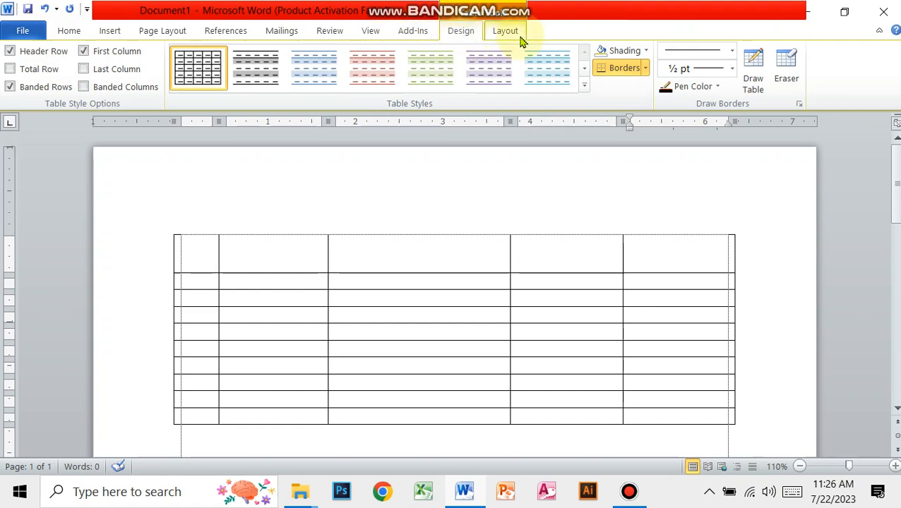
scroll(285, 287, down, 3)
scroll(409, 290, up, 3)
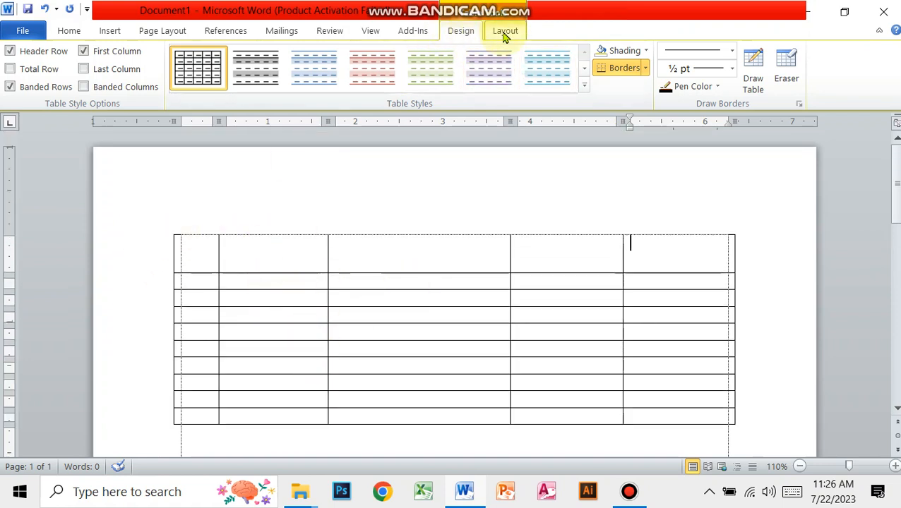
click(646, 251)
scroll(609, 304, down, 3)
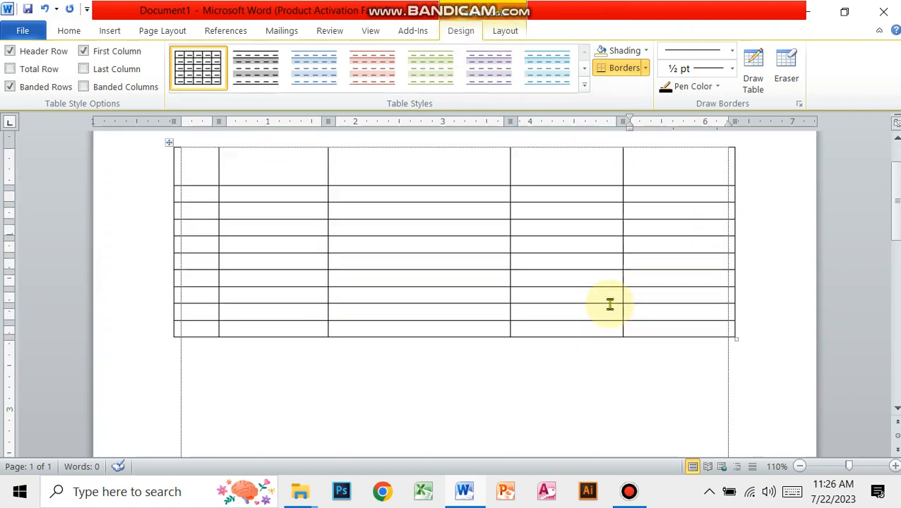
click(247, 322)
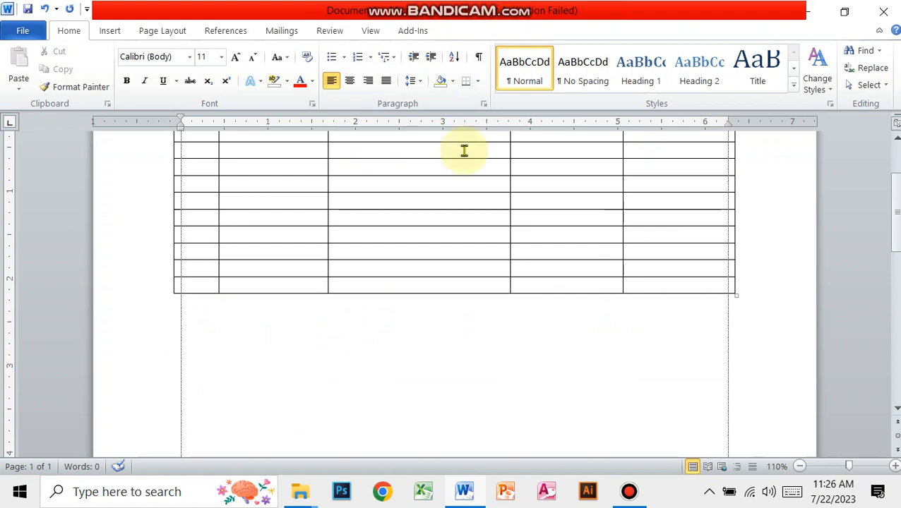
scroll(403, 171, up, 2)
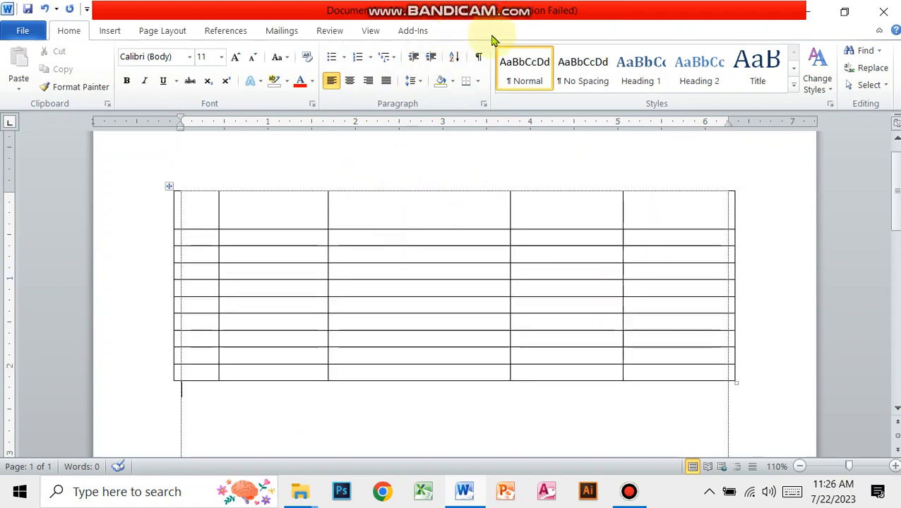
- Apply the green Medium Grid 1 table style to the whole table
click(196, 214)
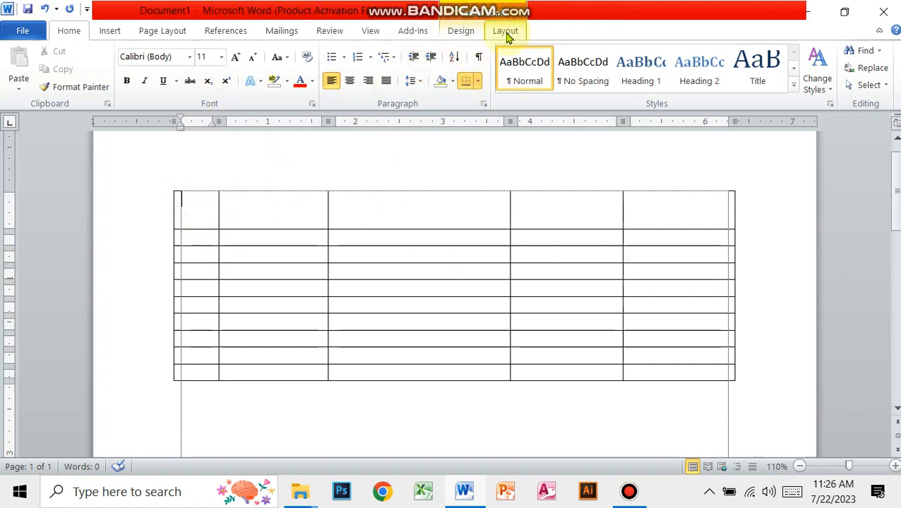
click(457, 31)
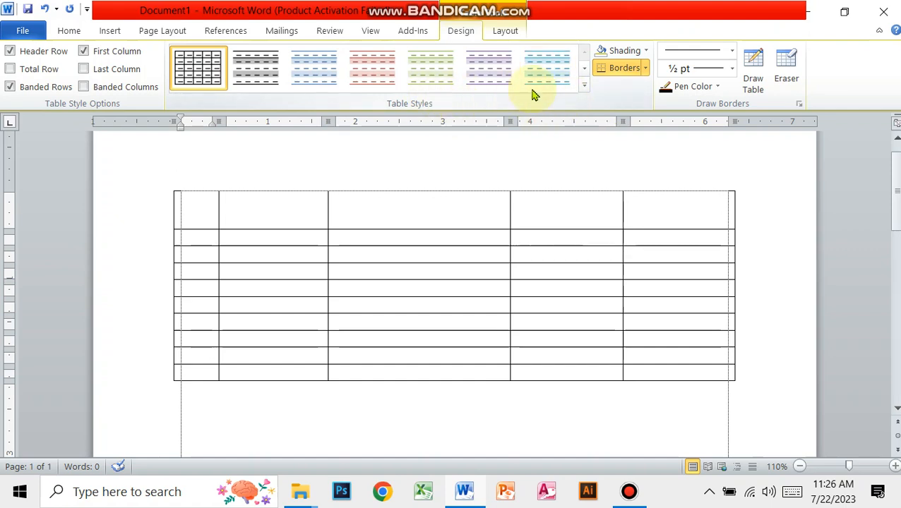
click(586, 85)
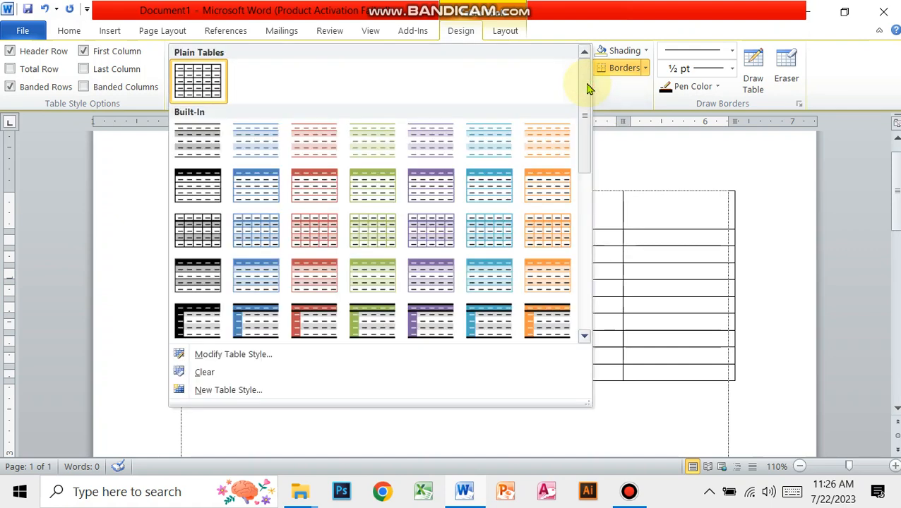
scroll(353, 212, down, 3)
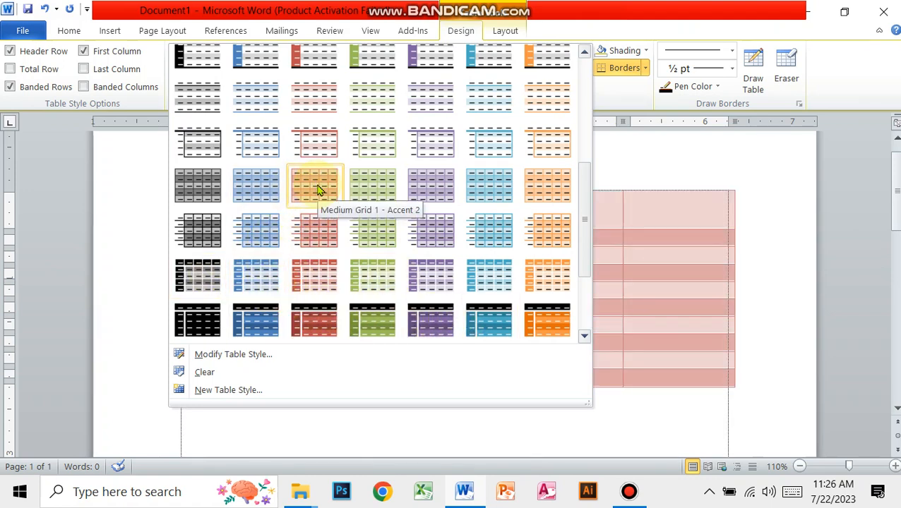
click(386, 192)
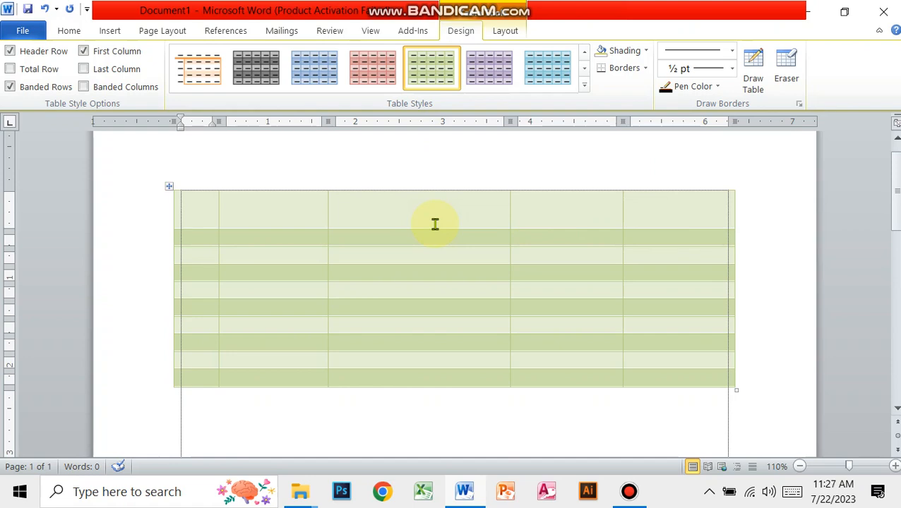
- Apply the plain black grid table style from Plain Tables to the whole table
click(584, 85)
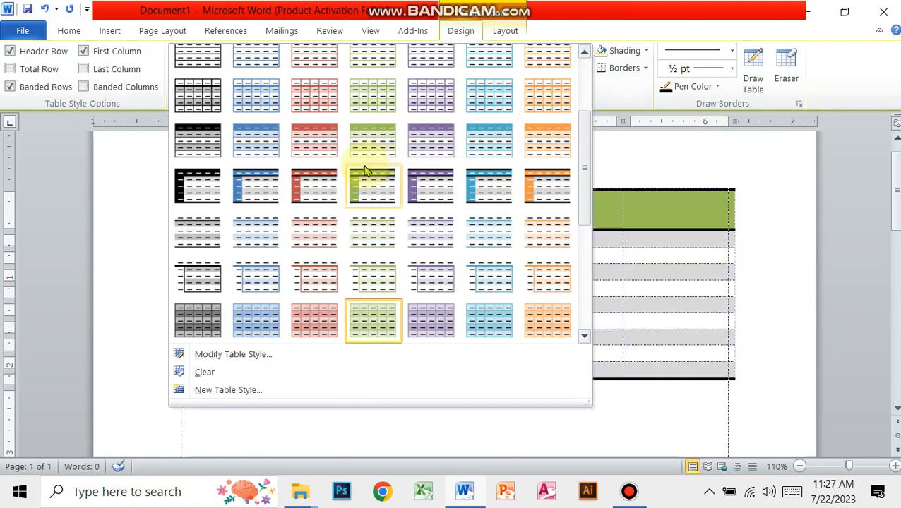
scroll(317, 152, up, 3)
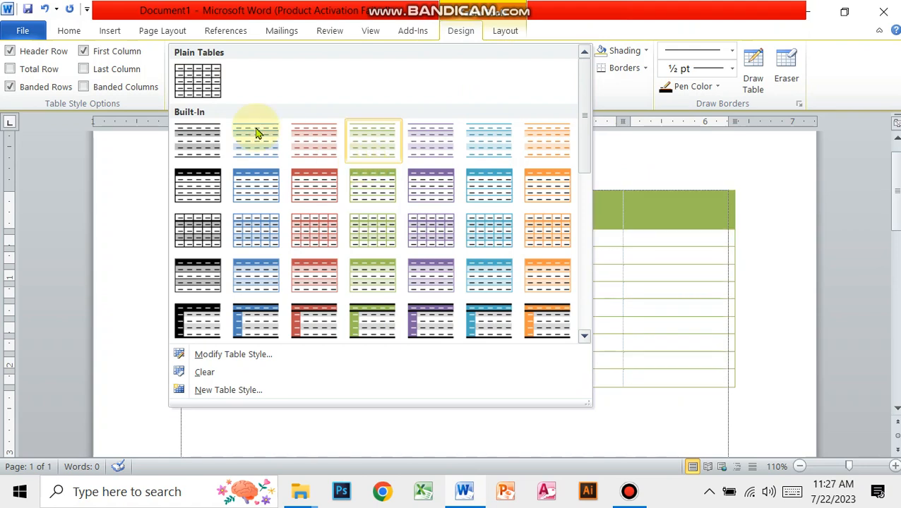
click(200, 84)
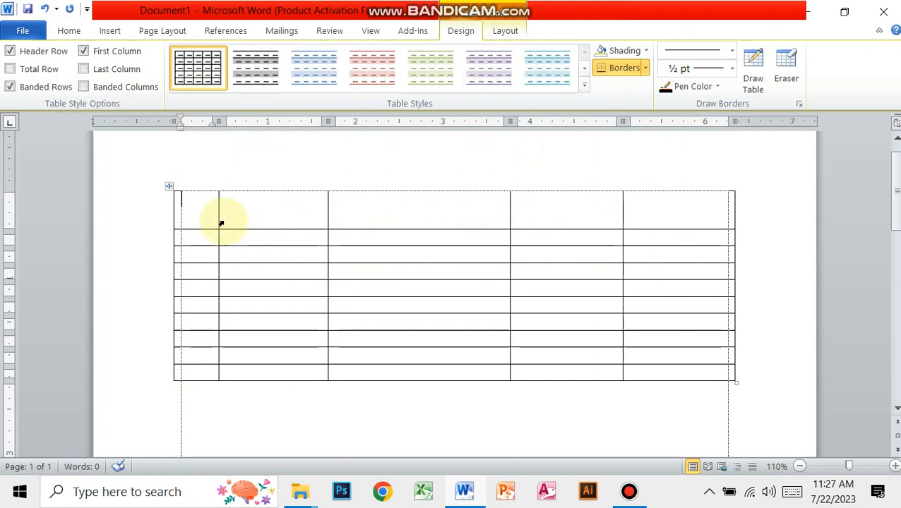
- Shade the table's first row with the lightest tint of the dark blue theme color
click(149, 214)
click(146, 235)
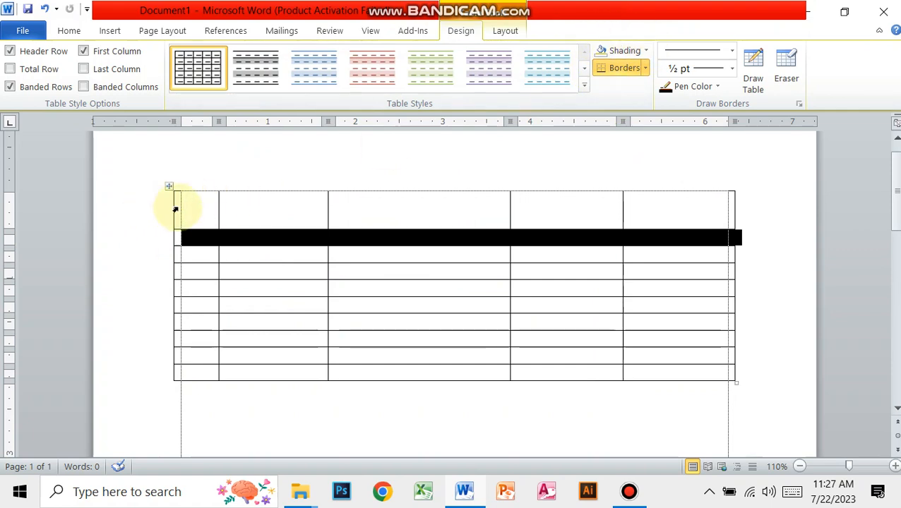
click(145, 207)
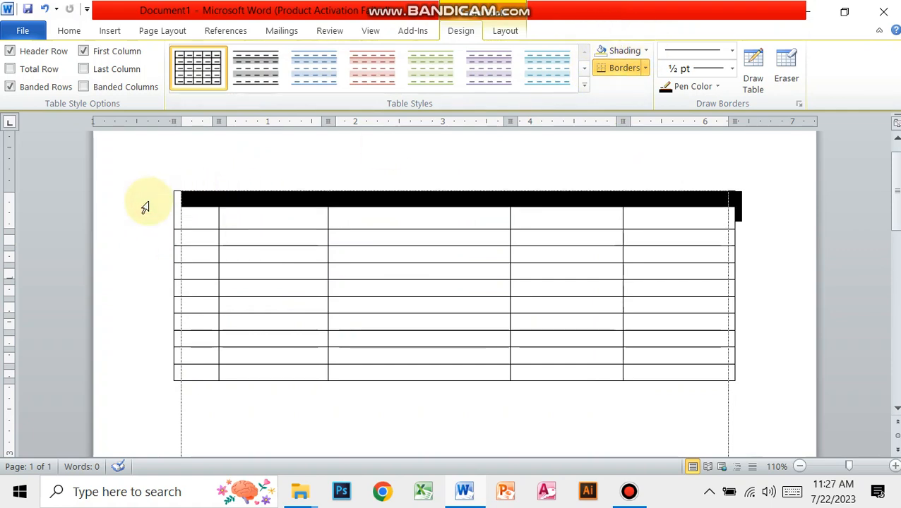
click(644, 51)
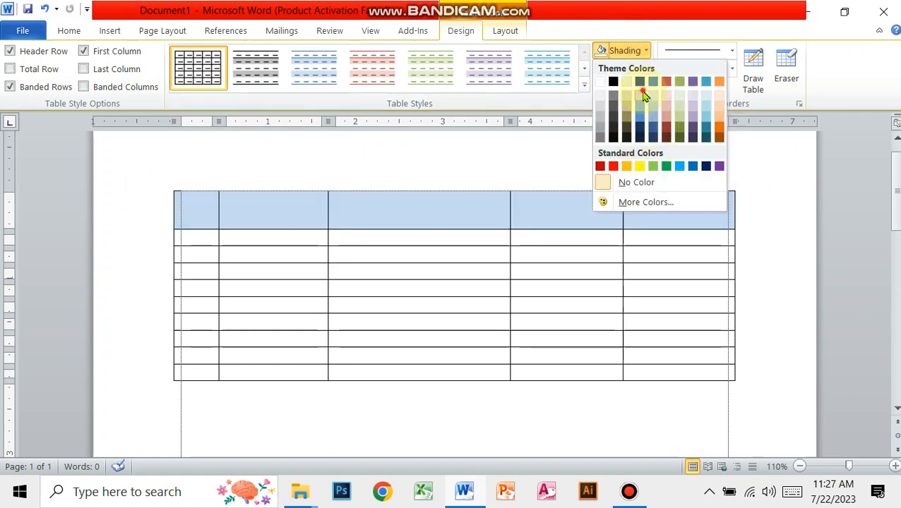
click(644, 95)
click(387, 216)
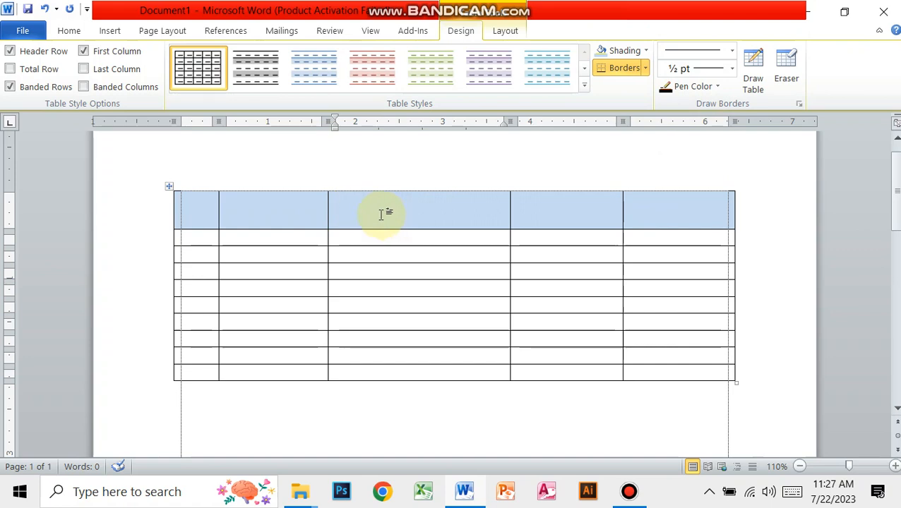
- Remove the shading from the table's first row by setting it to No Color
click(141, 218)
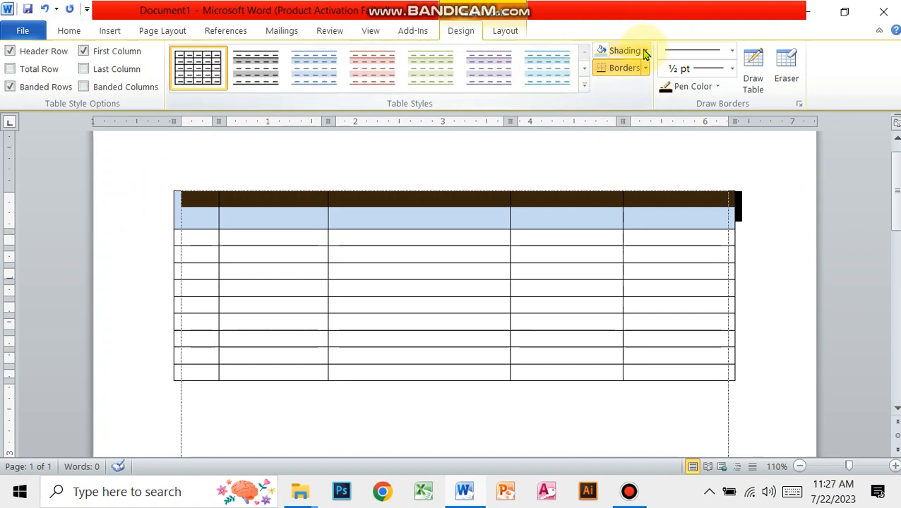
click(644, 52)
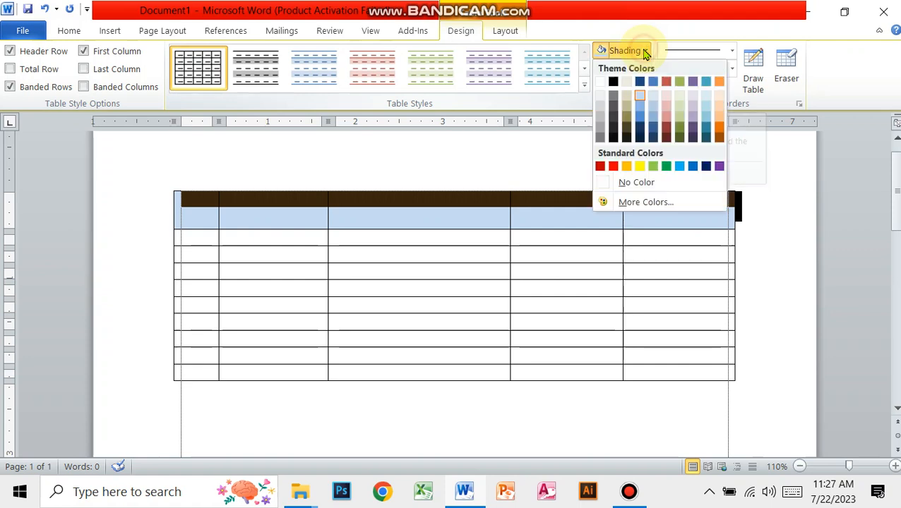
click(638, 182)
click(402, 228)
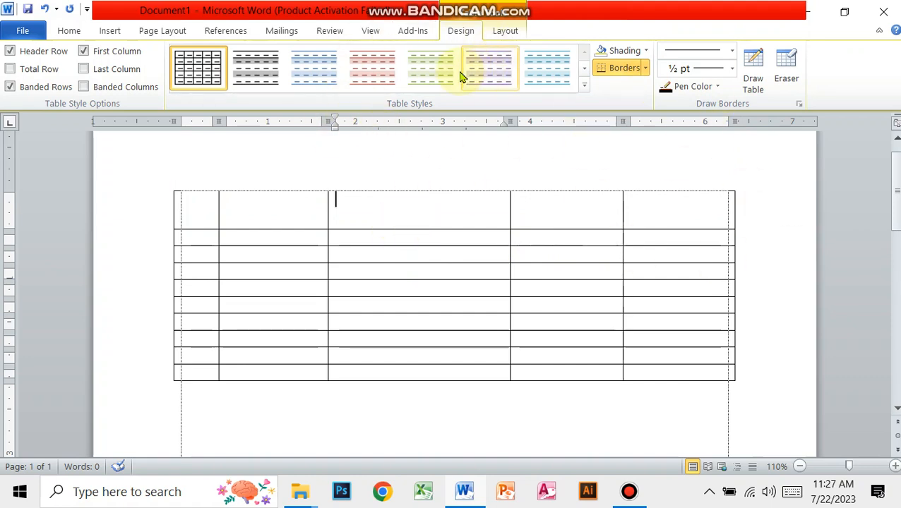
- Display the table layout tools and examine the deletion options with the cursor in the table's first cell
click(258, 209)
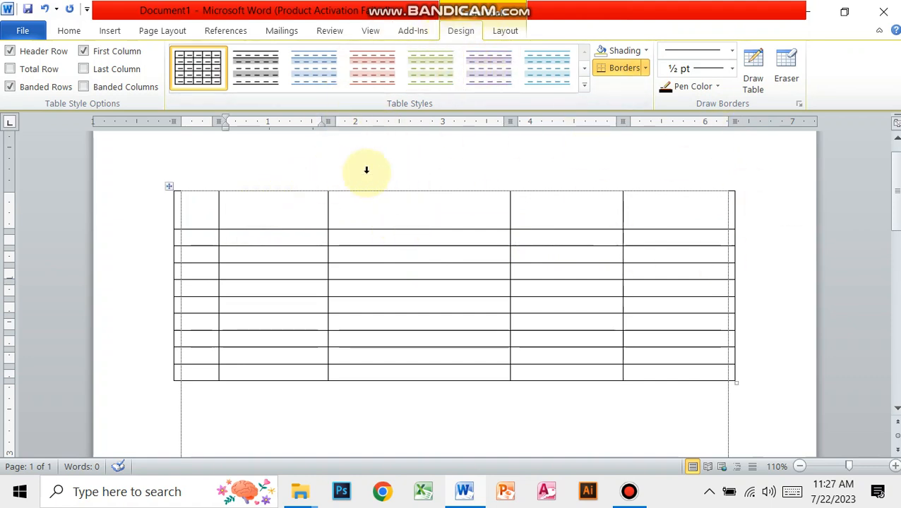
click(505, 31)
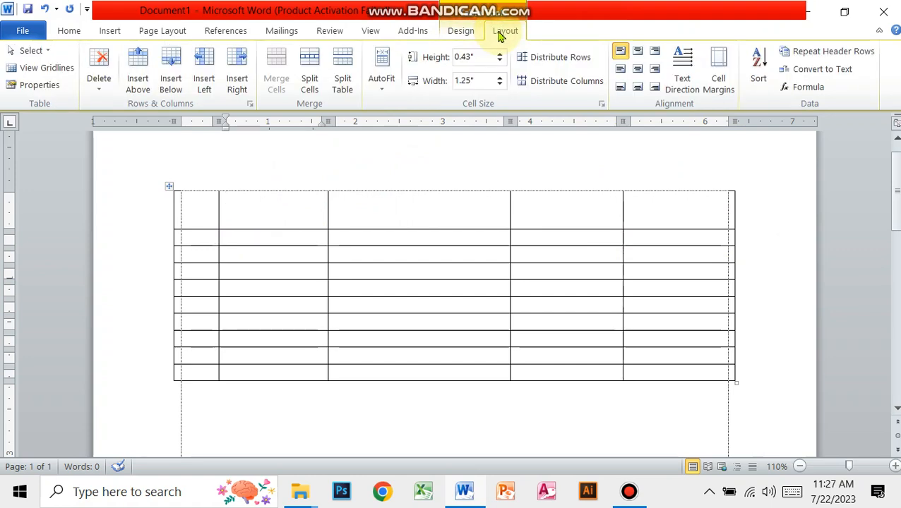
click(205, 195)
click(266, 192)
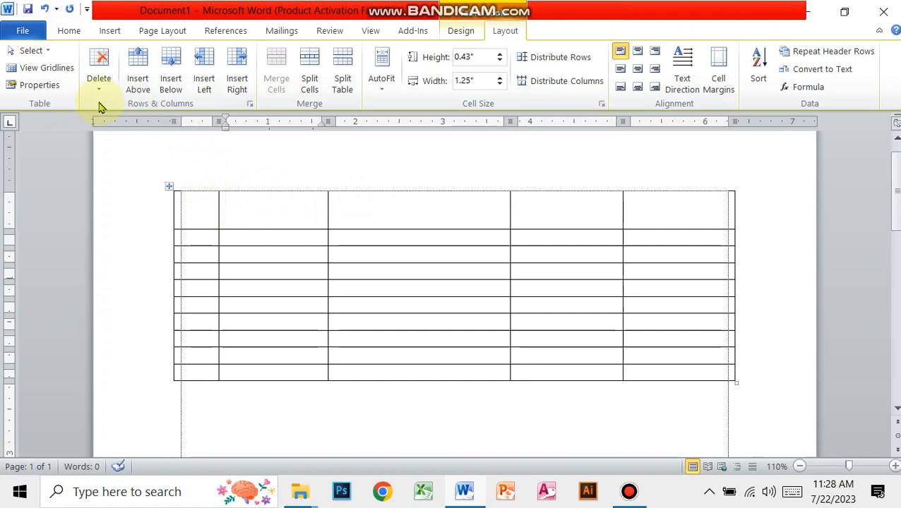
click(201, 203)
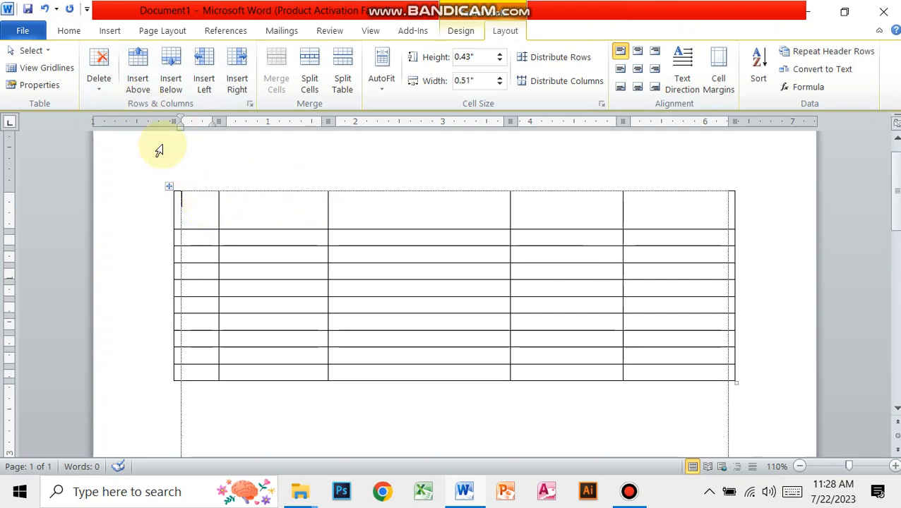
click(104, 86)
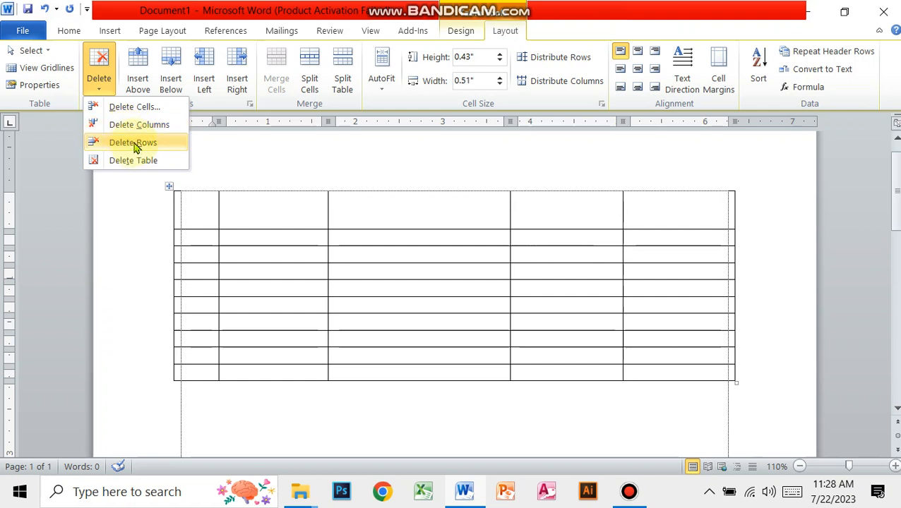
- Delete the table's third column, the widest one
click(410, 211)
click(410, 210)
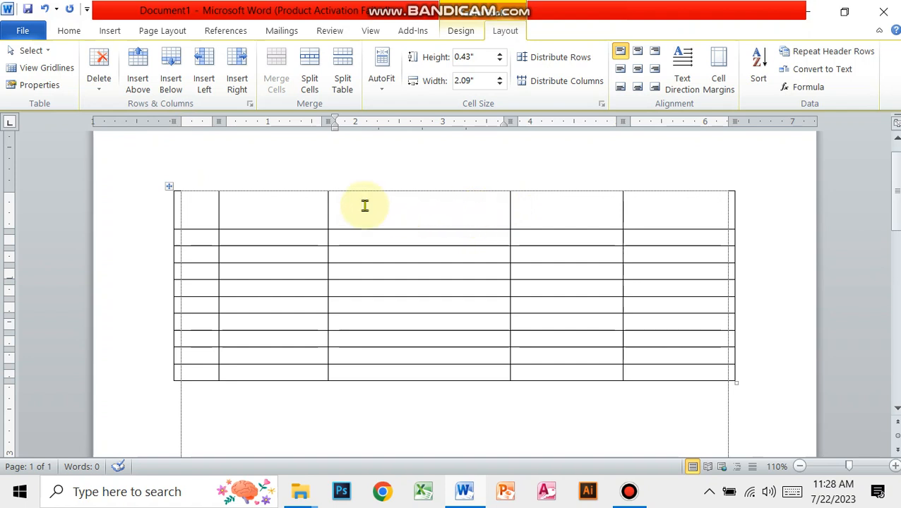
click(97, 88)
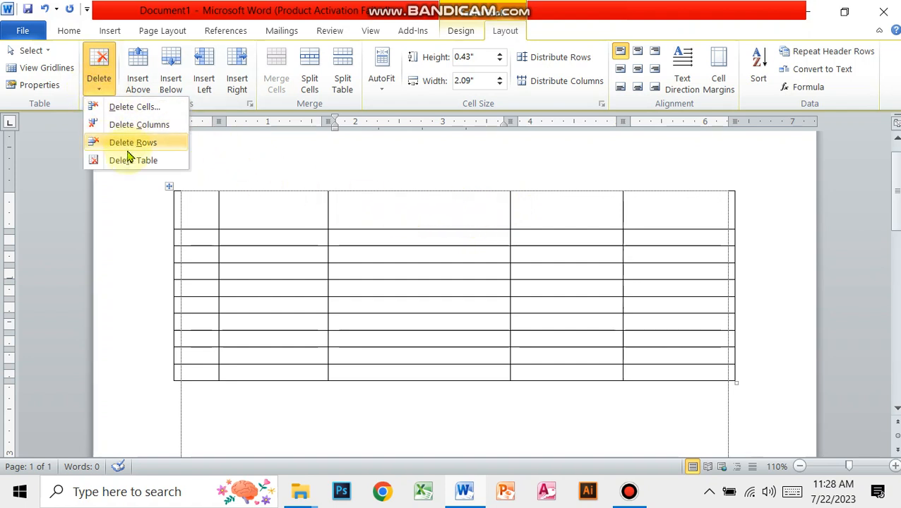
click(122, 126)
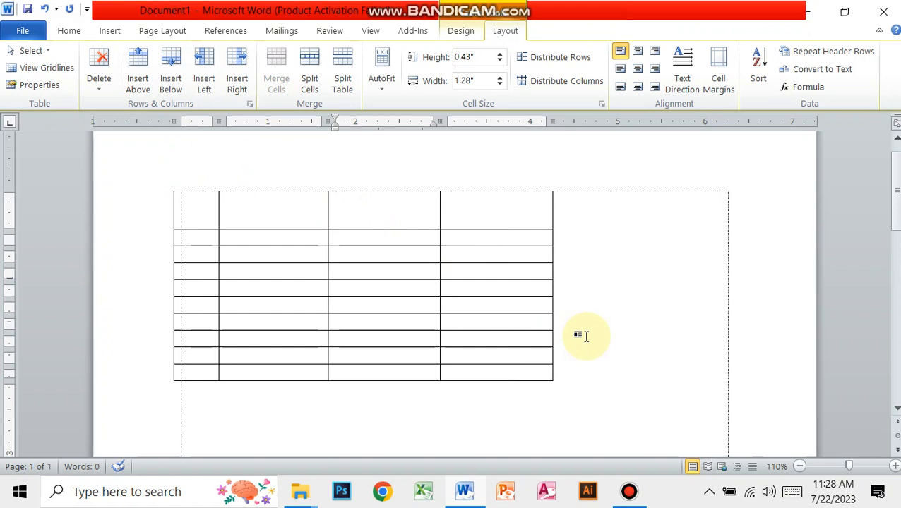
- Enter 10 in the first cell of the table's last row and delete that row
click(189, 372)
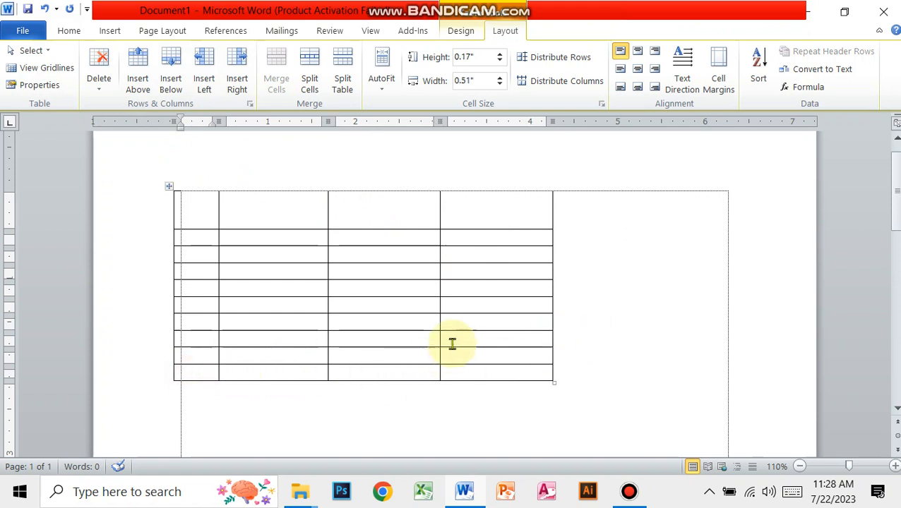
text(10)
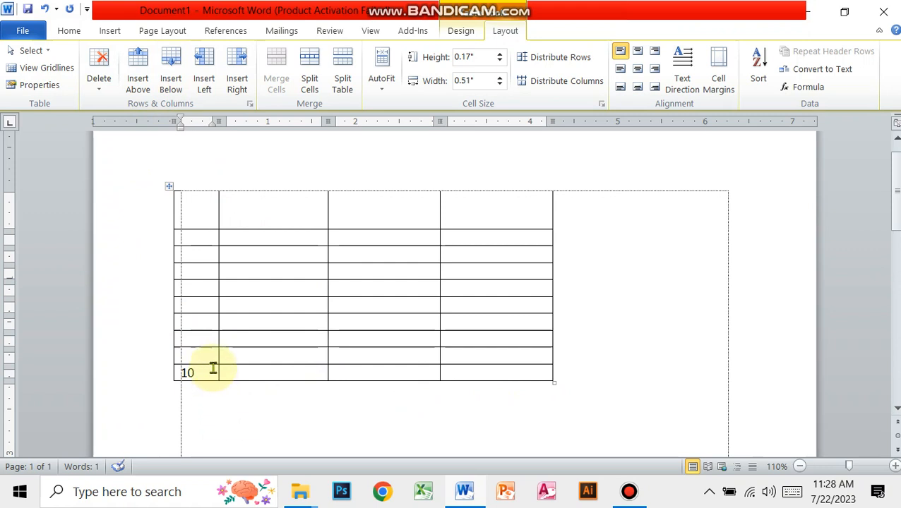
click(100, 83)
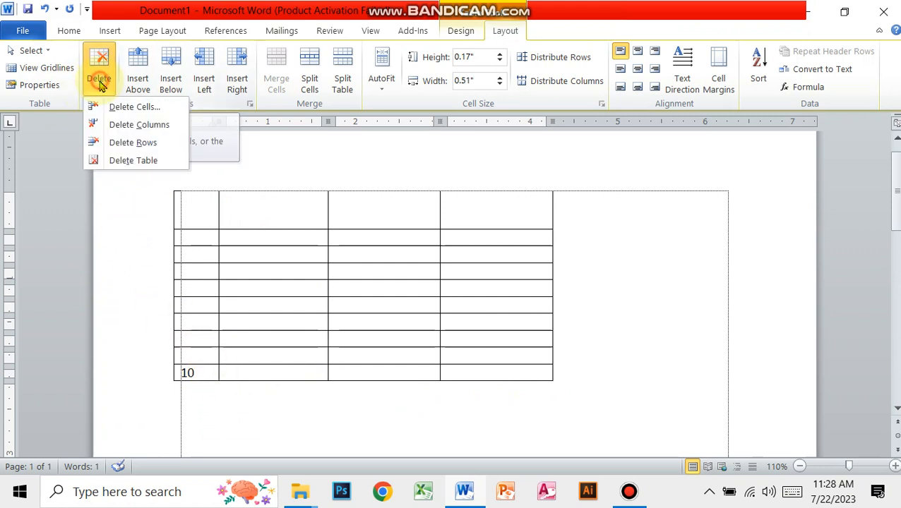
click(132, 143)
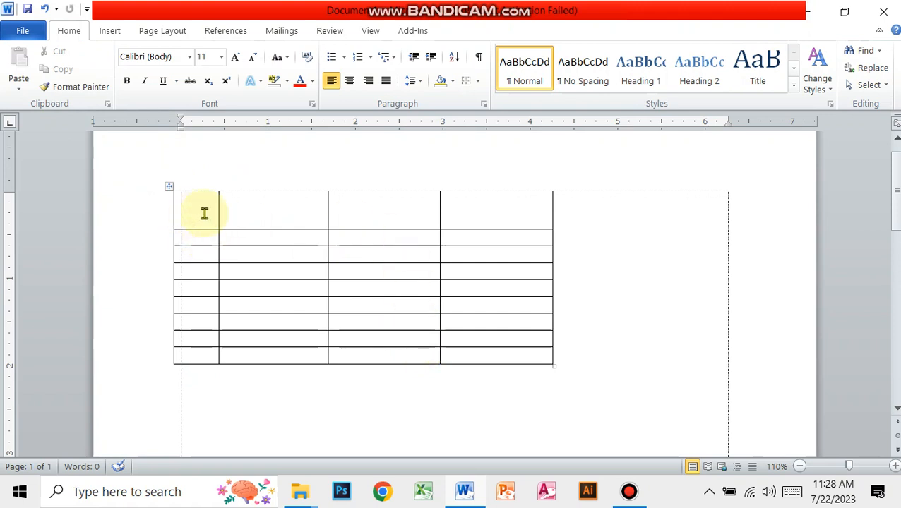
- Number the four cells of the table's first row 1, 2, 3 and 4
click(298, 214)
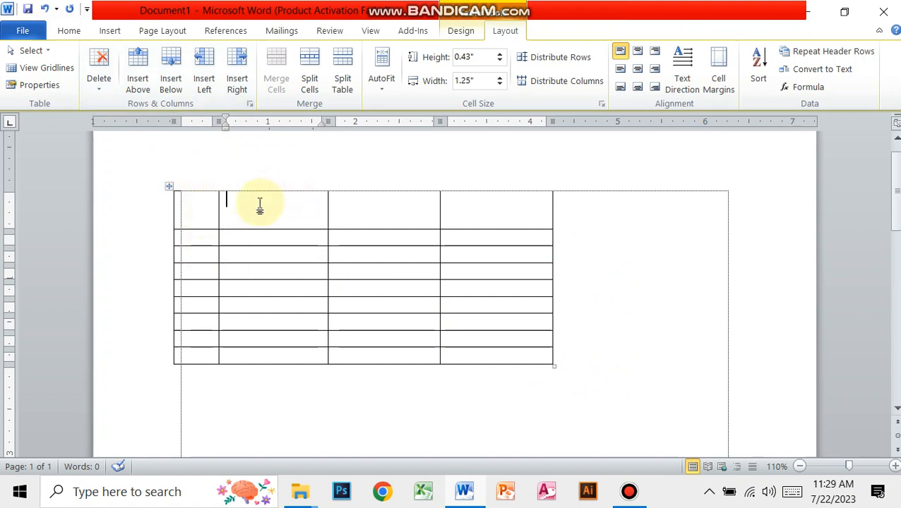
click(192, 204)
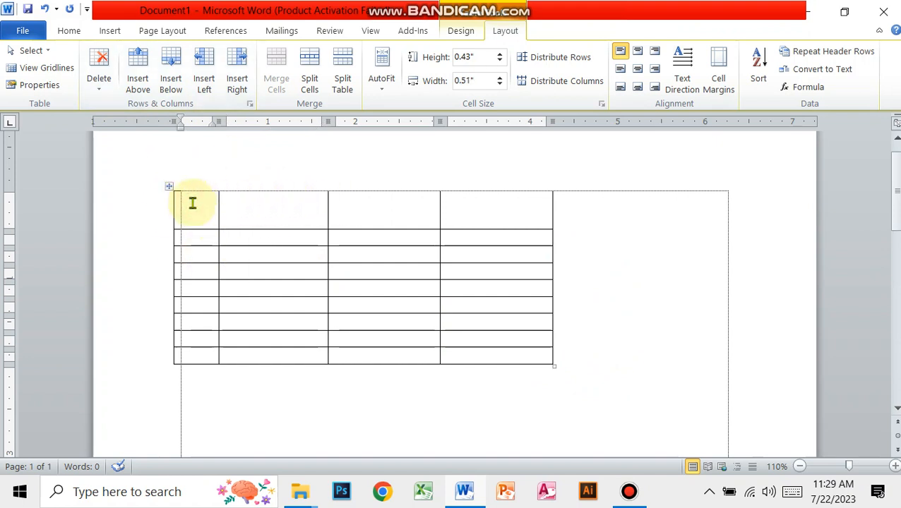
text(1)
key(Tab)
text(2)
key(Tab)
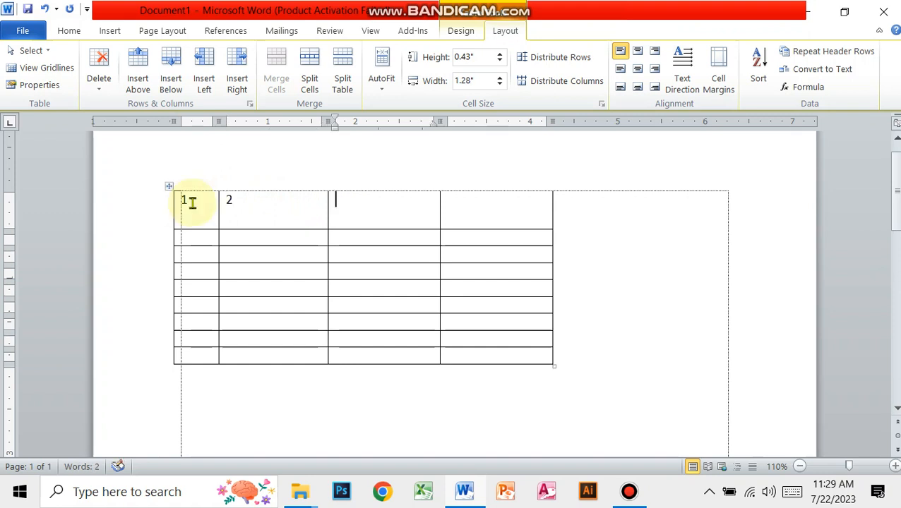
text(3)
key(Tab)
text(4)
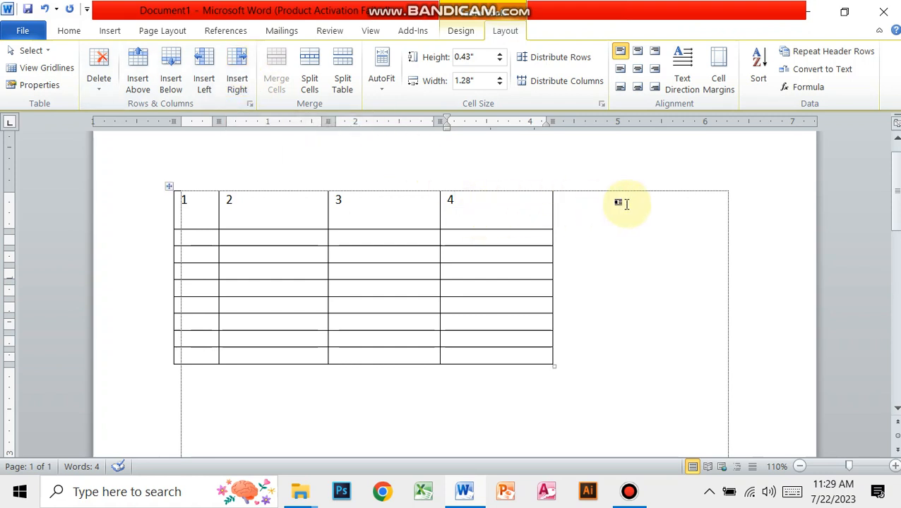
- Insert one new column to the right and one to the left of the column headed 4
click(243, 79)
click(600, 224)
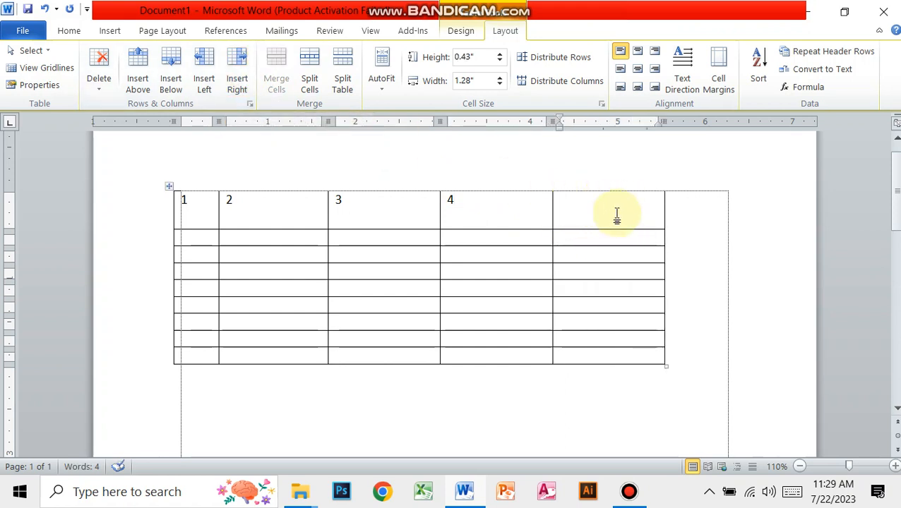
click(473, 207)
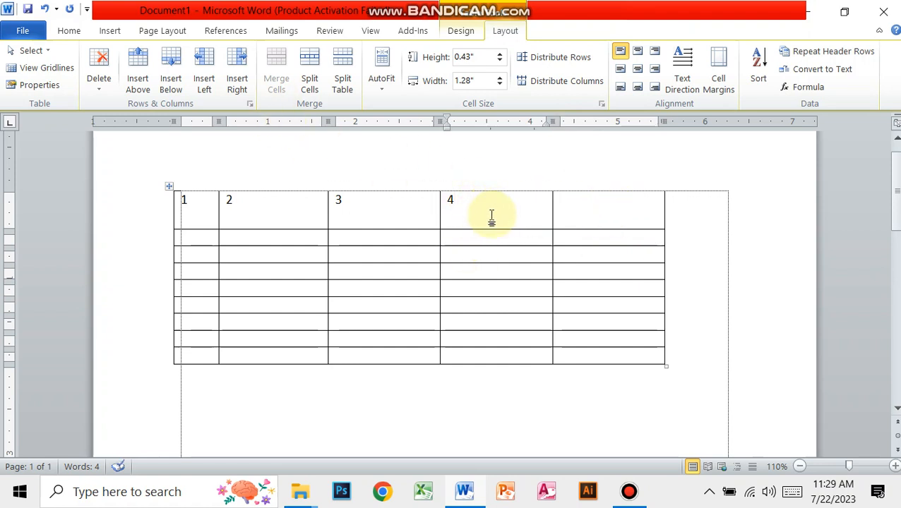
click(203, 78)
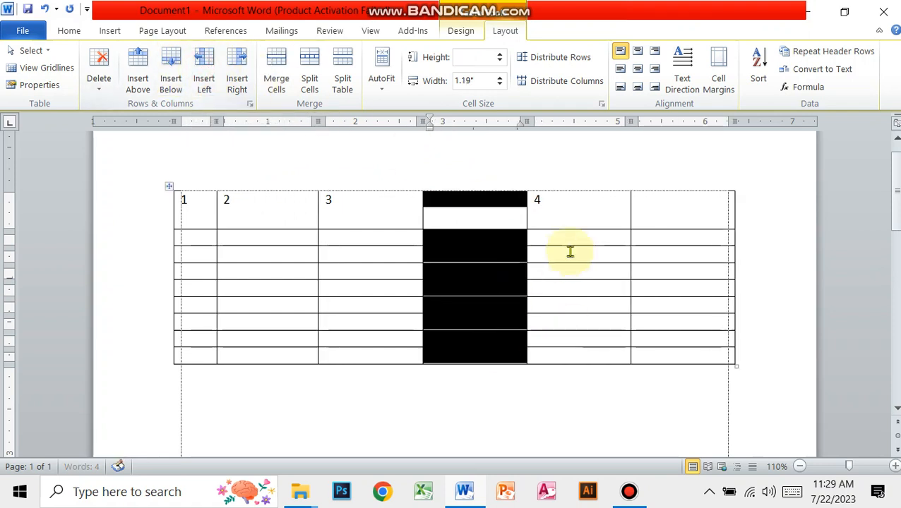
click(569, 217)
click(466, 215)
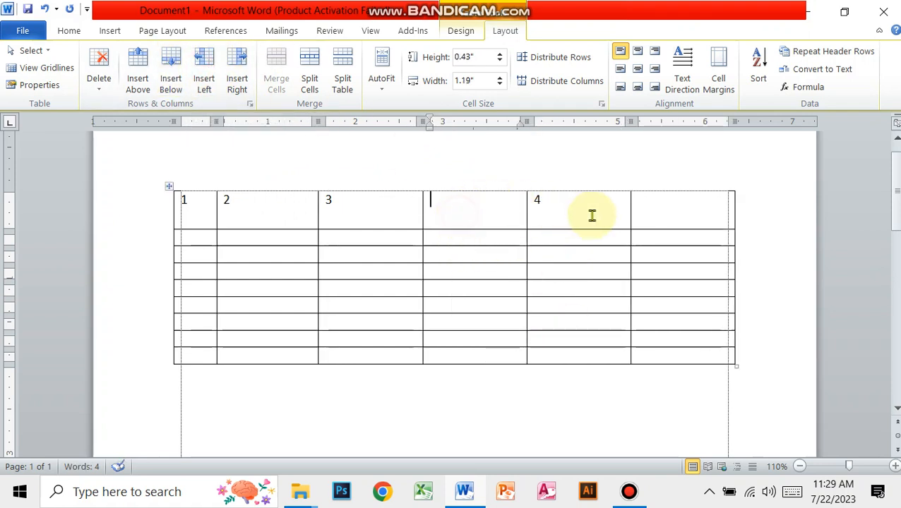
click(575, 216)
click(469, 215)
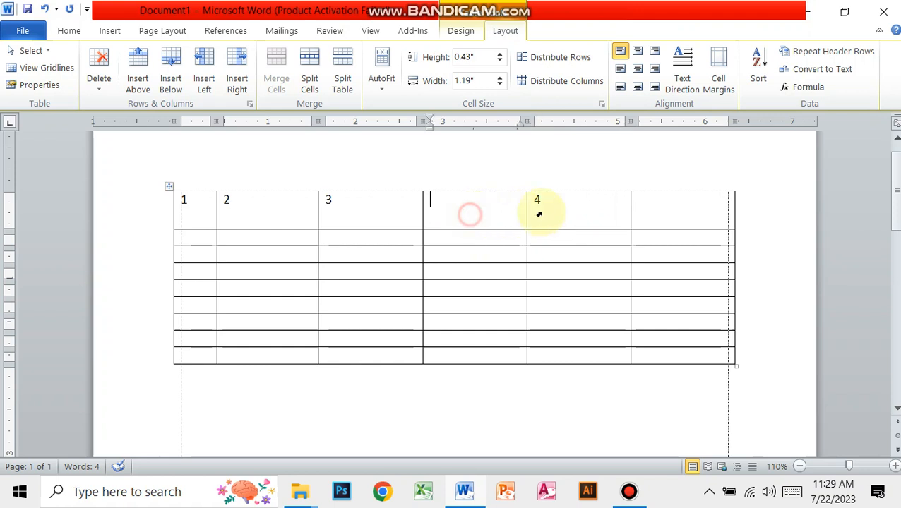
click(656, 213)
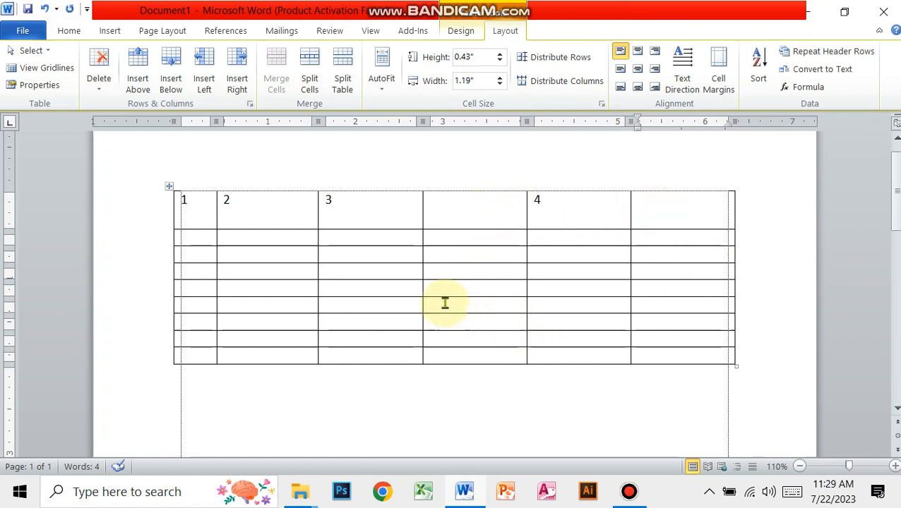
- Number the first-column cells from the second row to the last row 2 through 9
click(188, 236)
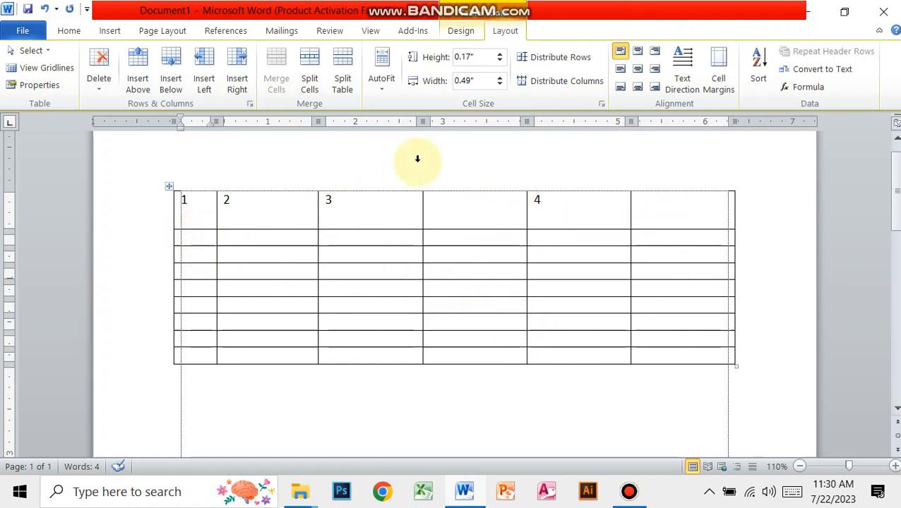
text(2)
key(Down)
text(3)
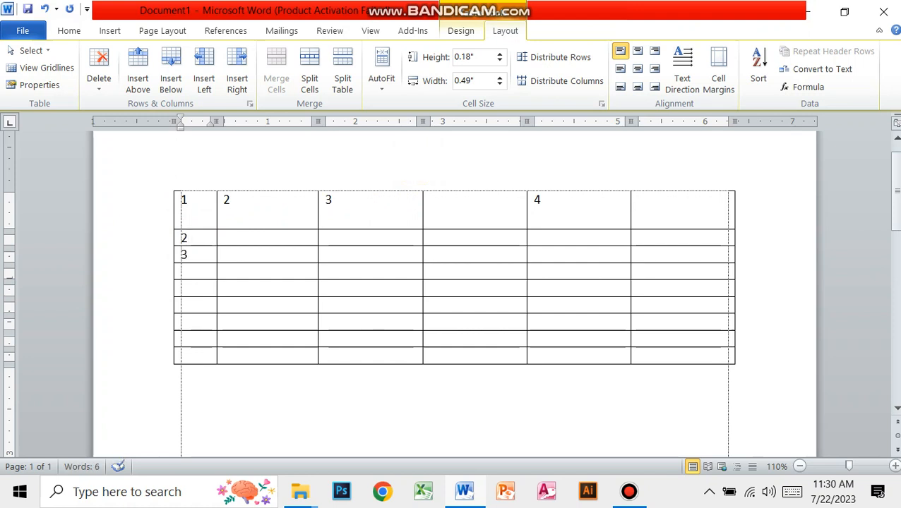
key(Down)
key(Down)
text(6)
key(Down)
text(7)
key(Down)
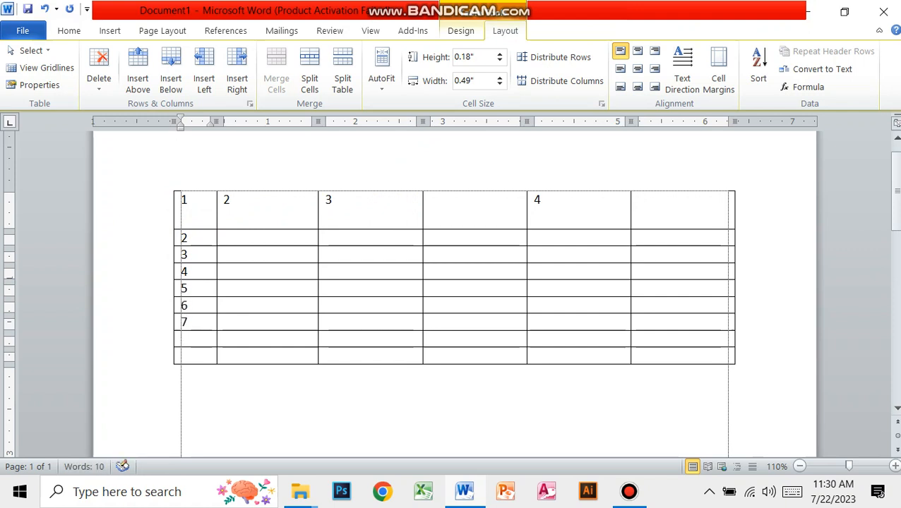
text(8)
key(Down)
text(9)
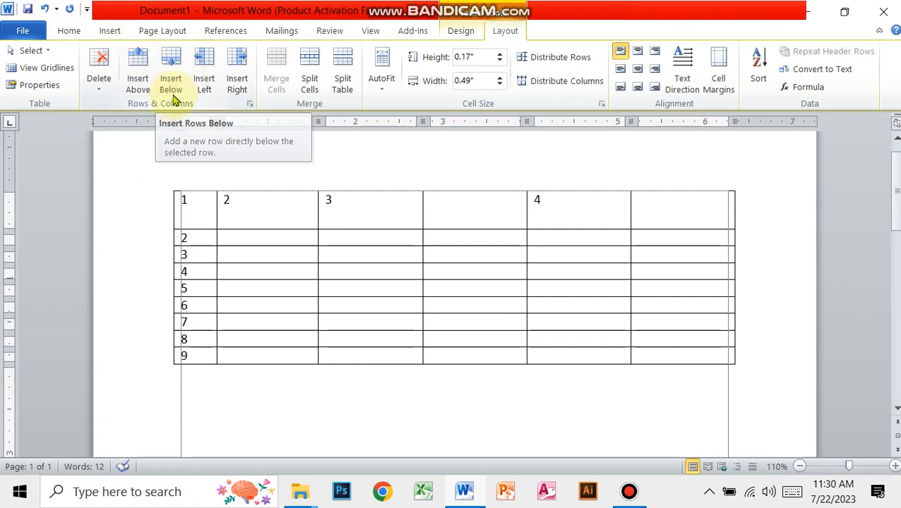
- Insert one new row above and one below the row numbered 2
click(203, 239)
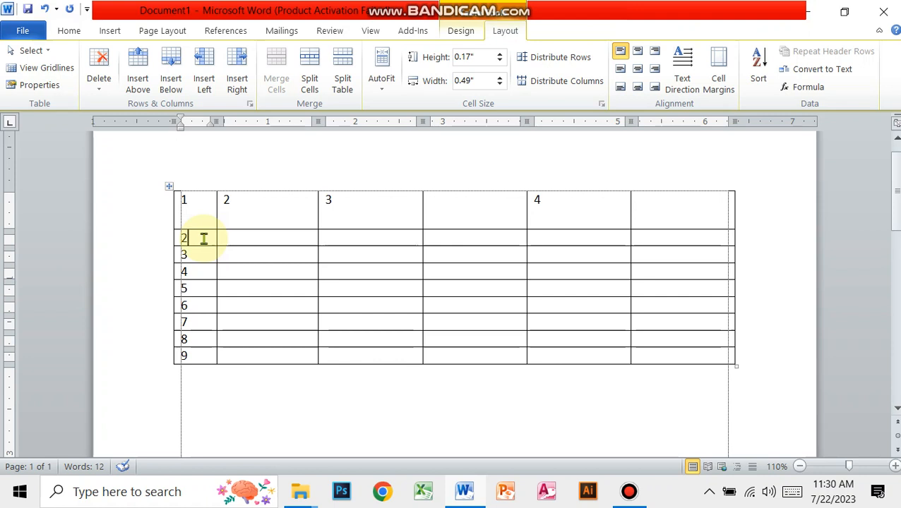
click(137, 71)
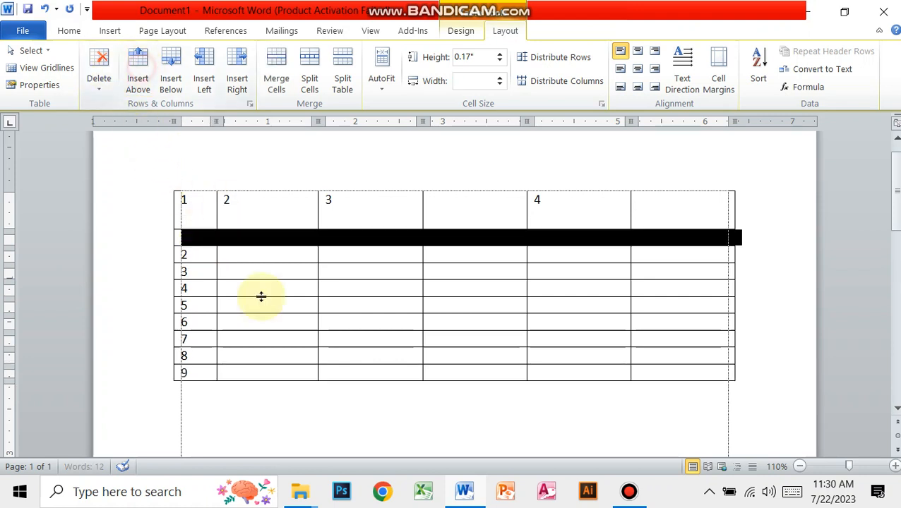
click(199, 262)
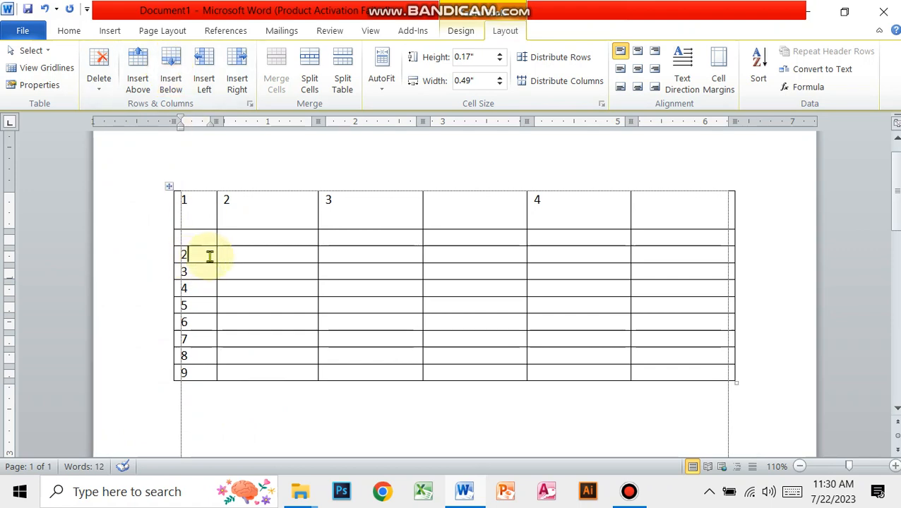
click(171, 76)
click(205, 240)
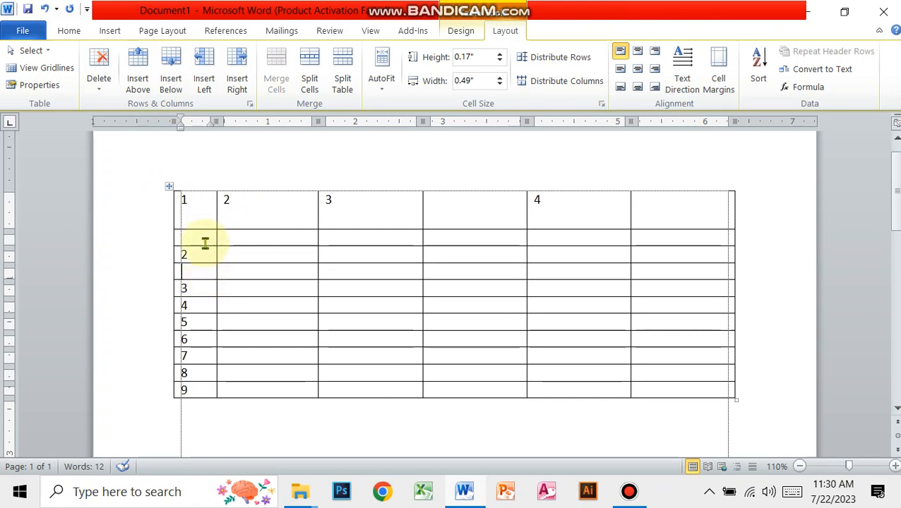
click(197, 270)
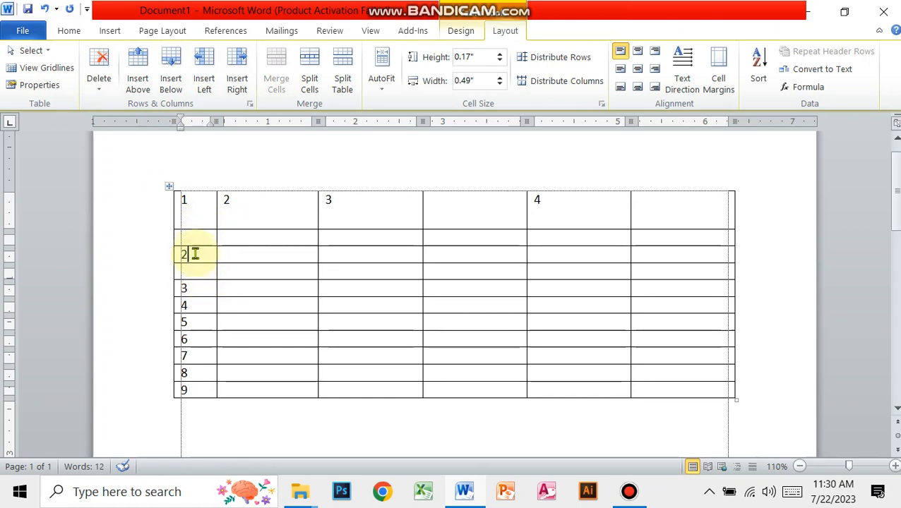
click(202, 238)
click(200, 272)
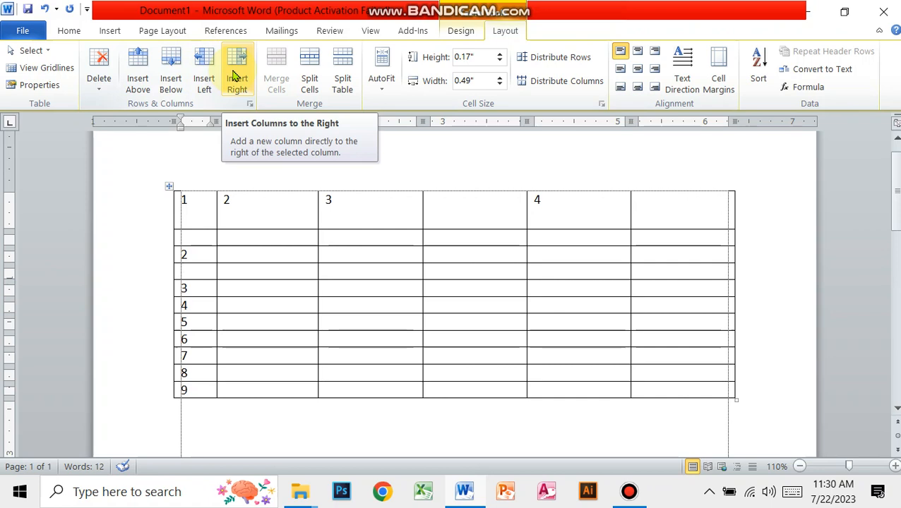
- Merge the four cells where the third and fourth columns cross the second and third rows into one cell
click(358, 242)
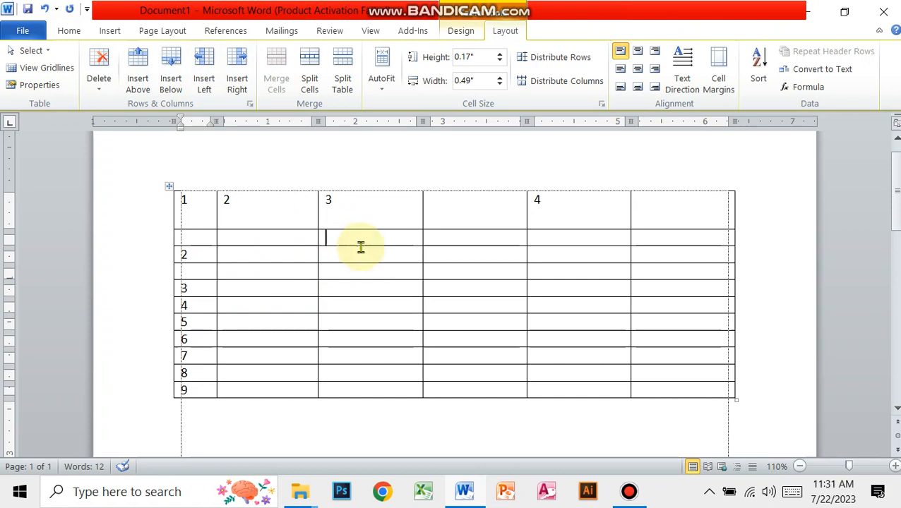
mouse_move(360, 247)
mouse_down()
mouse_move(363, 266)
mouse_move(367, 257)
mouse_up()
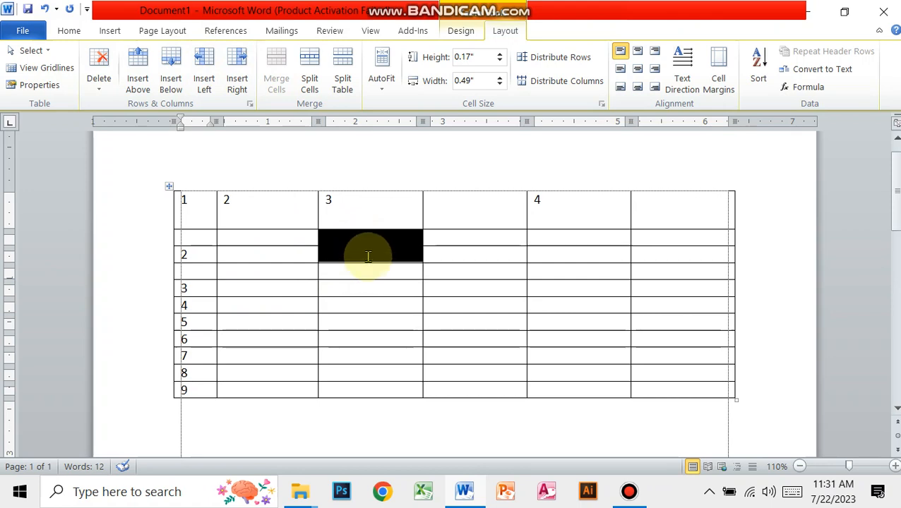
drag(368, 257, 455, 256)
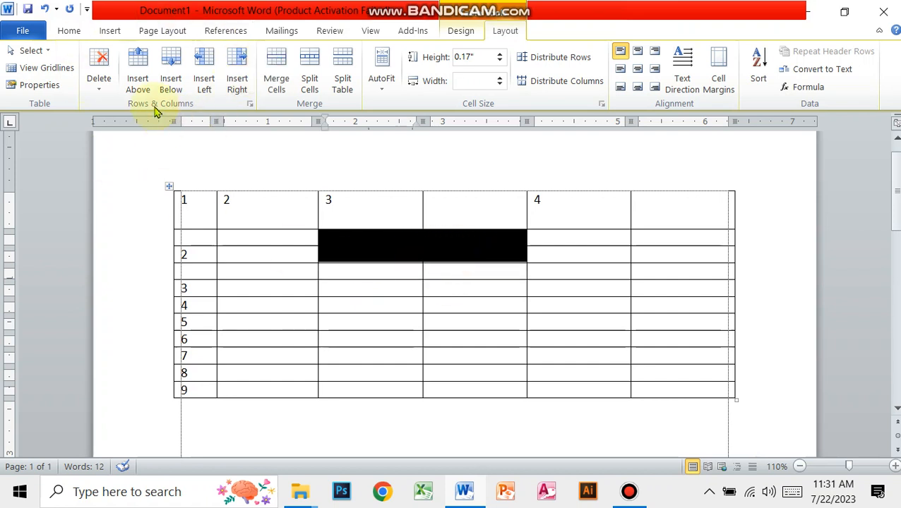
click(276, 75)
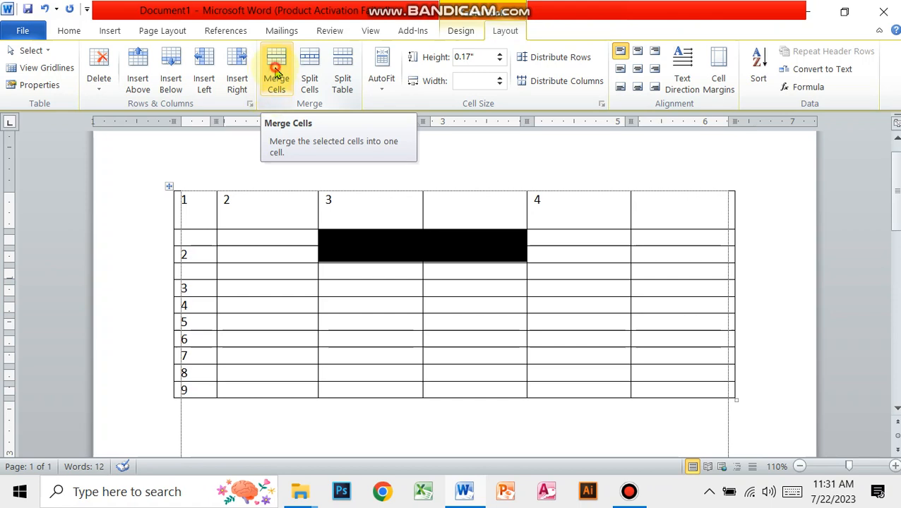
click(473, 252)
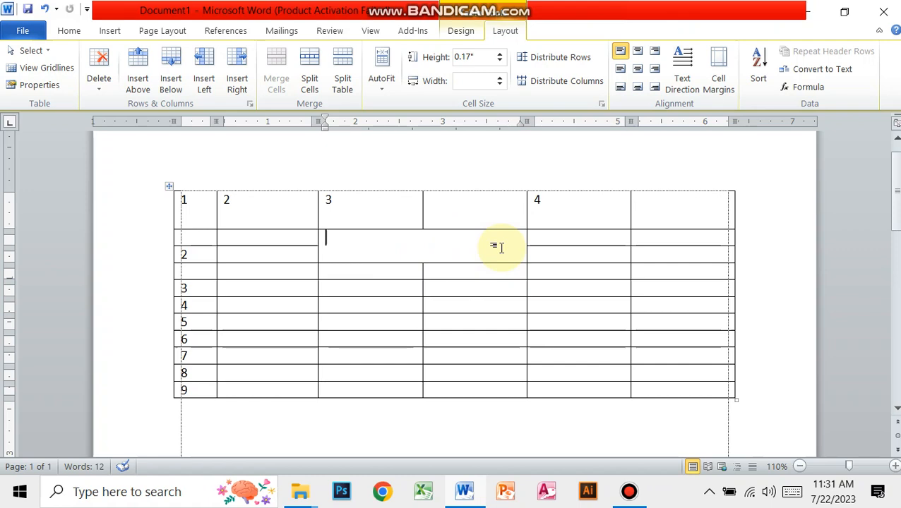
- Split the second-row cell under the heading 4 into 2 columns and 3 rows
click(589, 238)
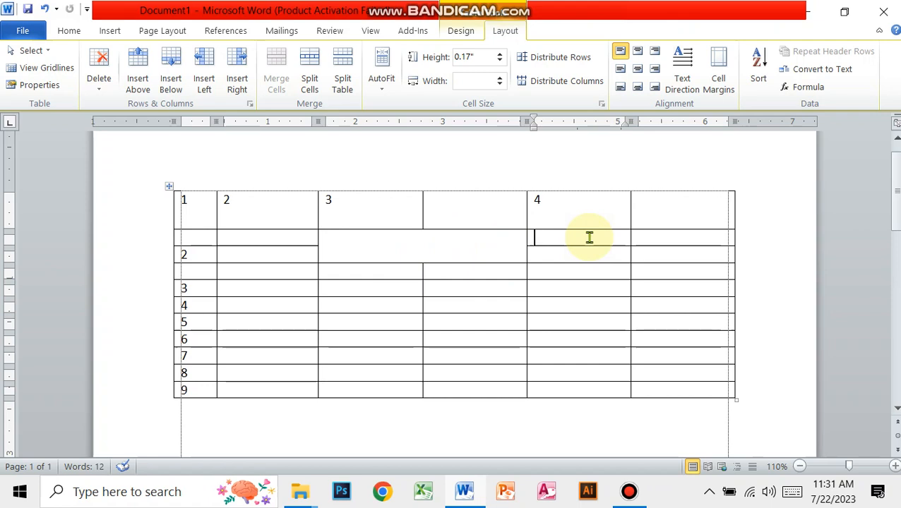
click(311, 74)
drag(241, 215, 169, 156)
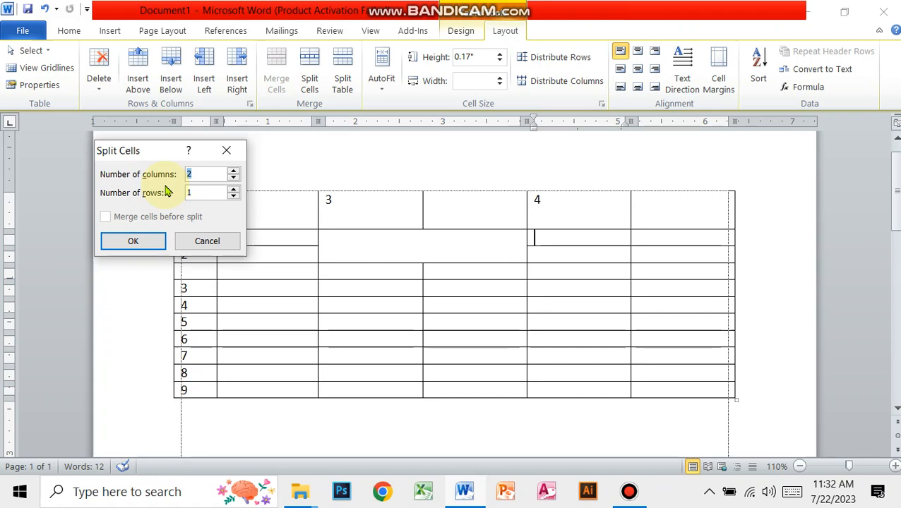
click(234, 171)
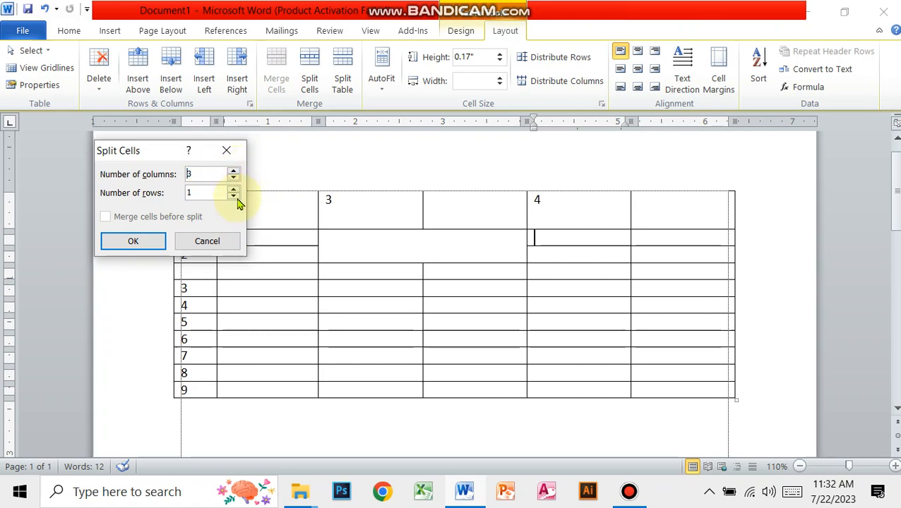
click(234, 179)
click(233, 189)
click(233, 189)
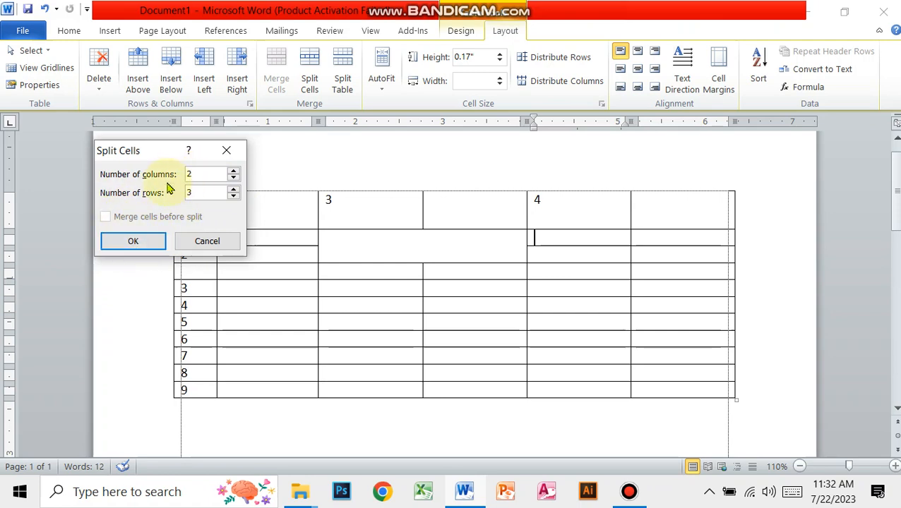
click(137, 242)
click(611, 256)
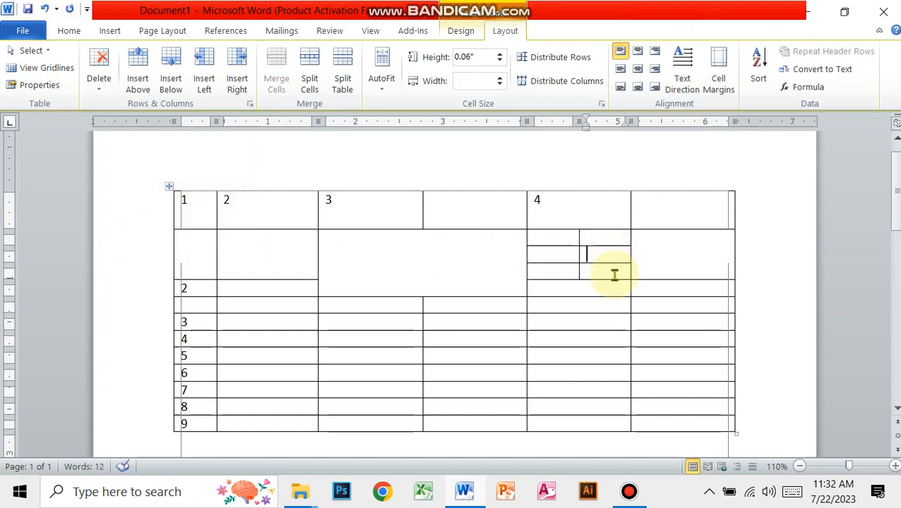
click(596, 235)
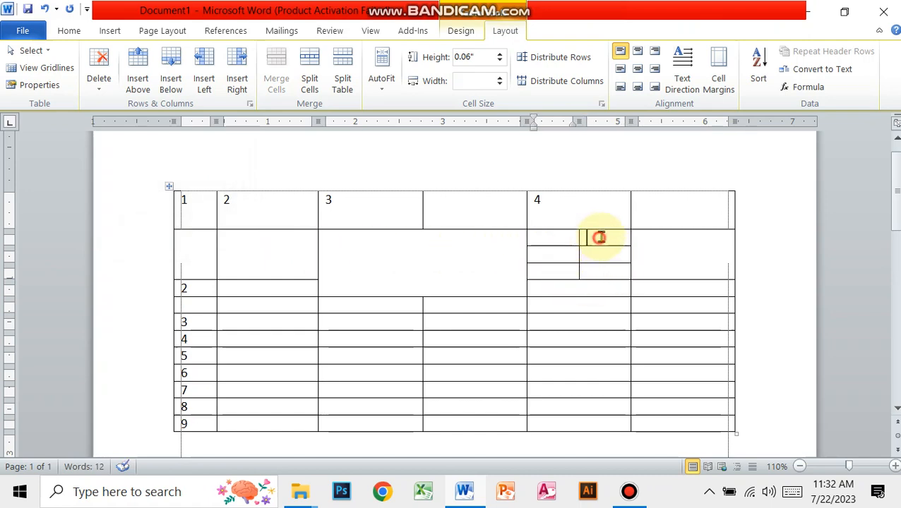
click(592, 252)
- Delete the entire table from the document
click(589, 270)
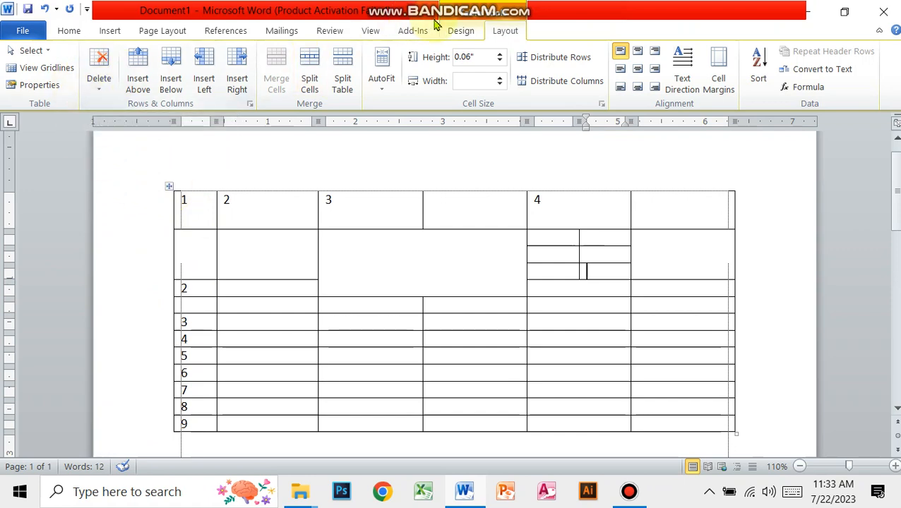
click(104, 94)
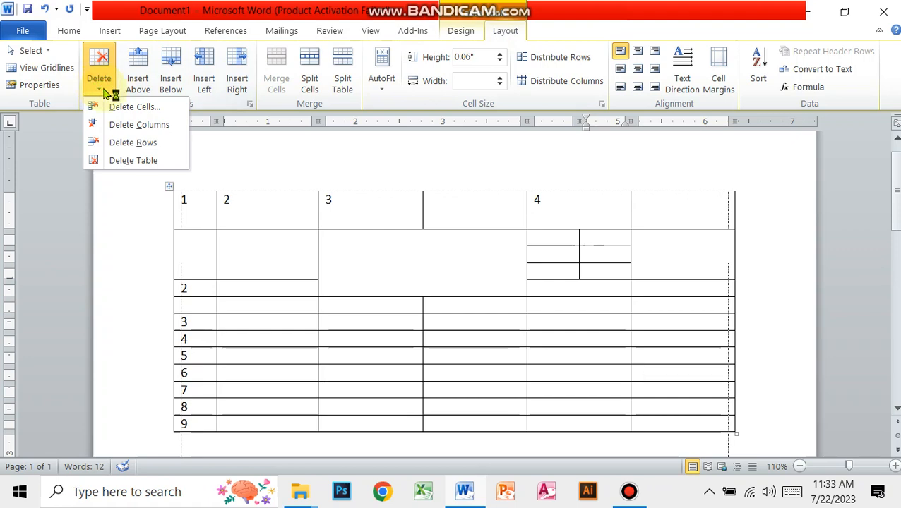
click(144, 161)
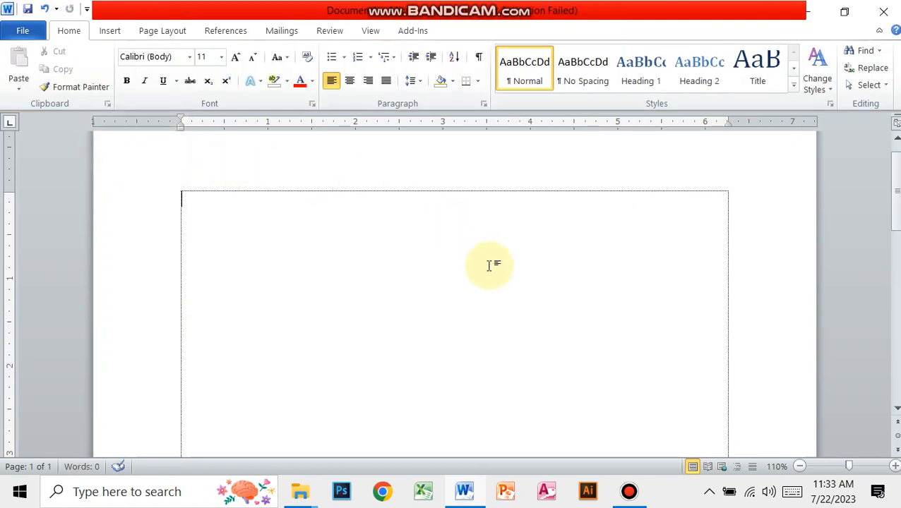